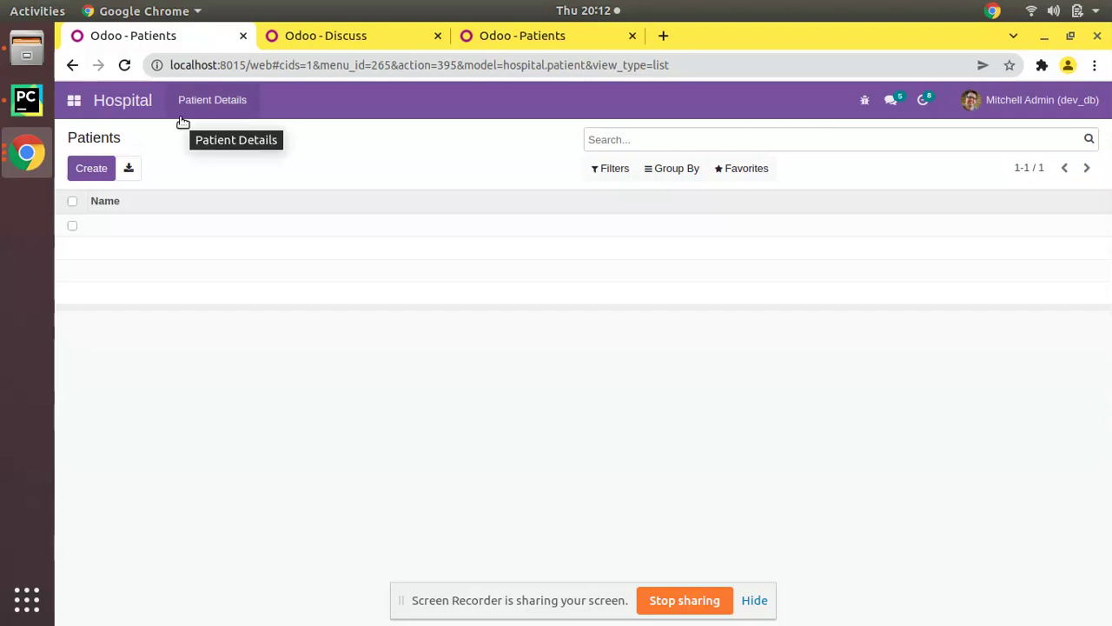
{"action": "left_click", "coordinate": [73, 101]}
{"action": "left_click", "coordinate": [89, 135]}
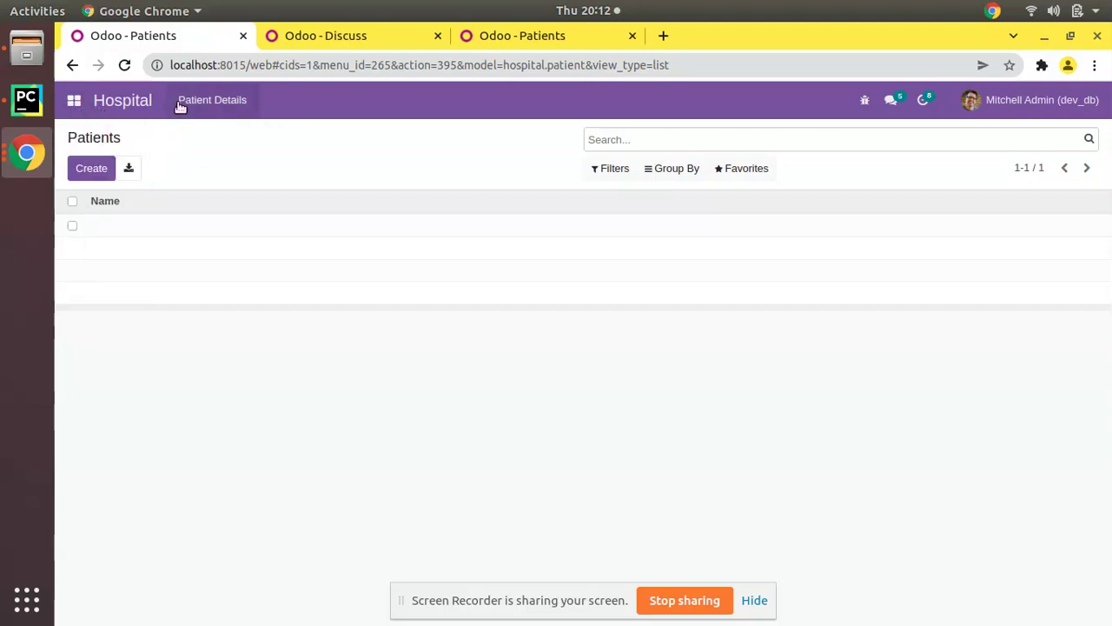
{"action": "left_click", "coordinate": [212, 100]}
{"action": "left_click", "coordinate": [199, 137]}
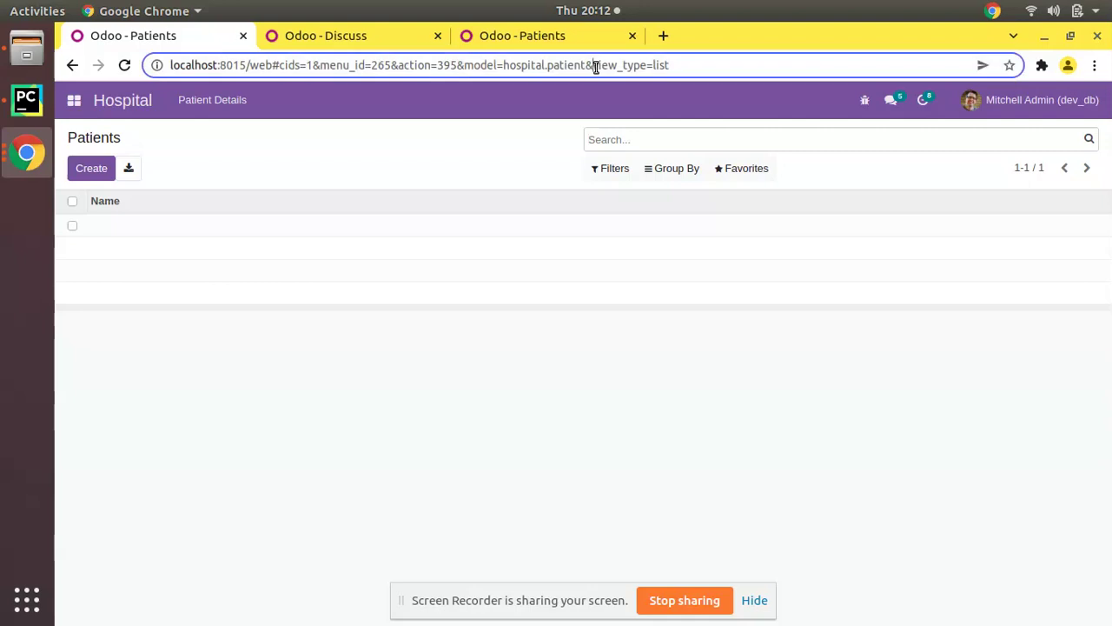
{"action": "left_click_drag", "start_coordinate": [593, 66], "coordinate": [652, 74]}
{"action": "left_click", "coordinate": [654, 69]}
Step: Open Edit View: List from the debug menu to show the Patients list view's blank name, model and architecture
{"action": "left_click", "coordinate": [865, 101]}
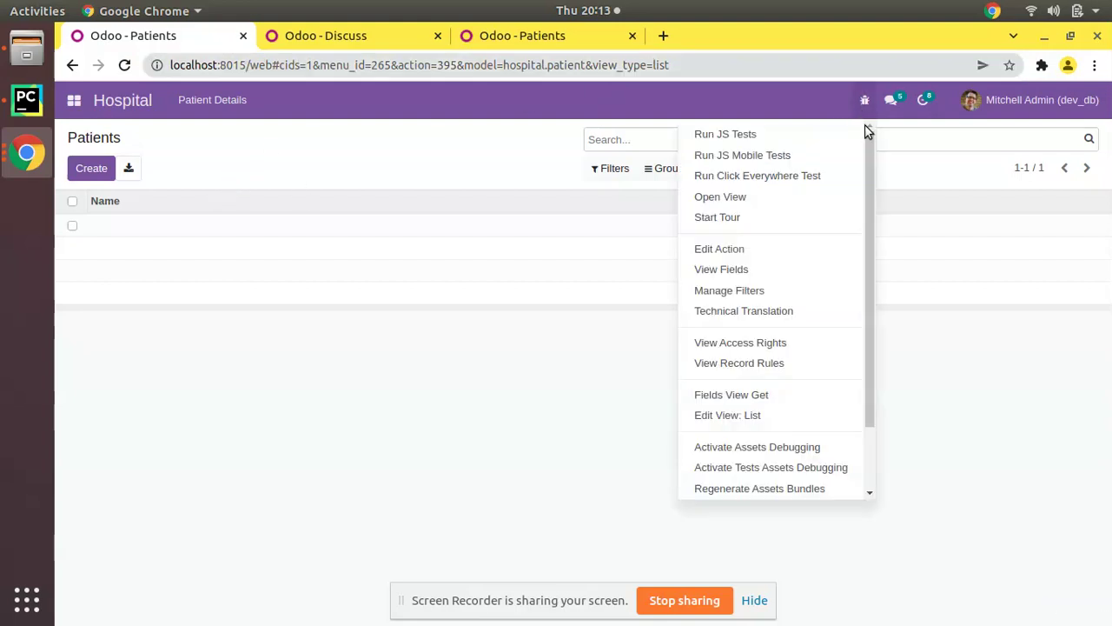
{"action": "scroll", "coordinate": [759, 382], "scroll_direction": "down", "scroll_amount": 2}
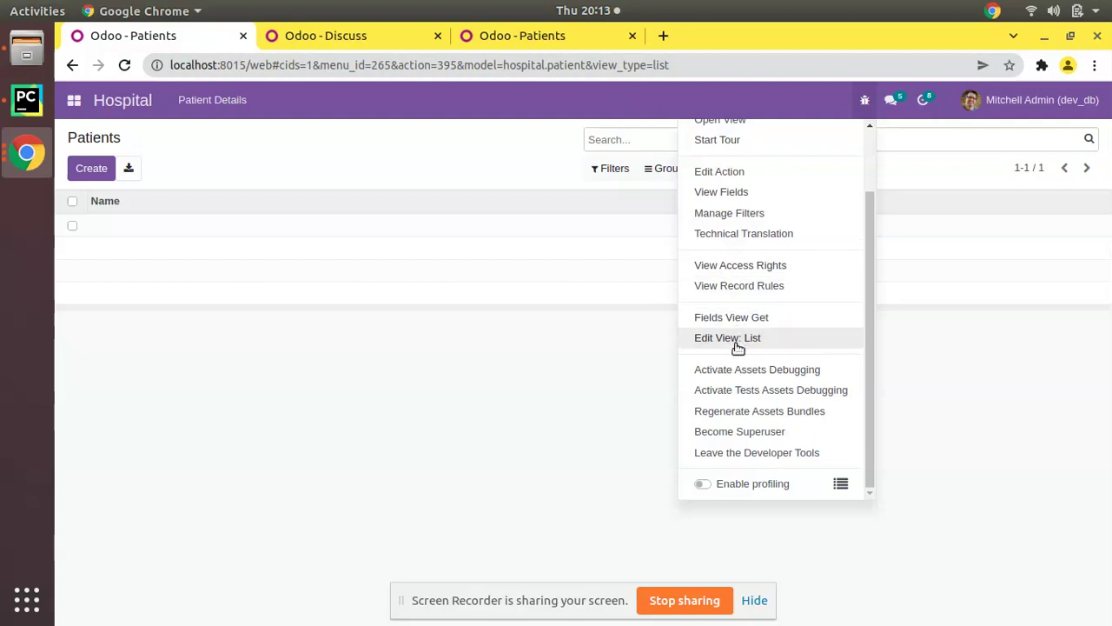
{"action": "left_click", "coordinate": [550, 228]}
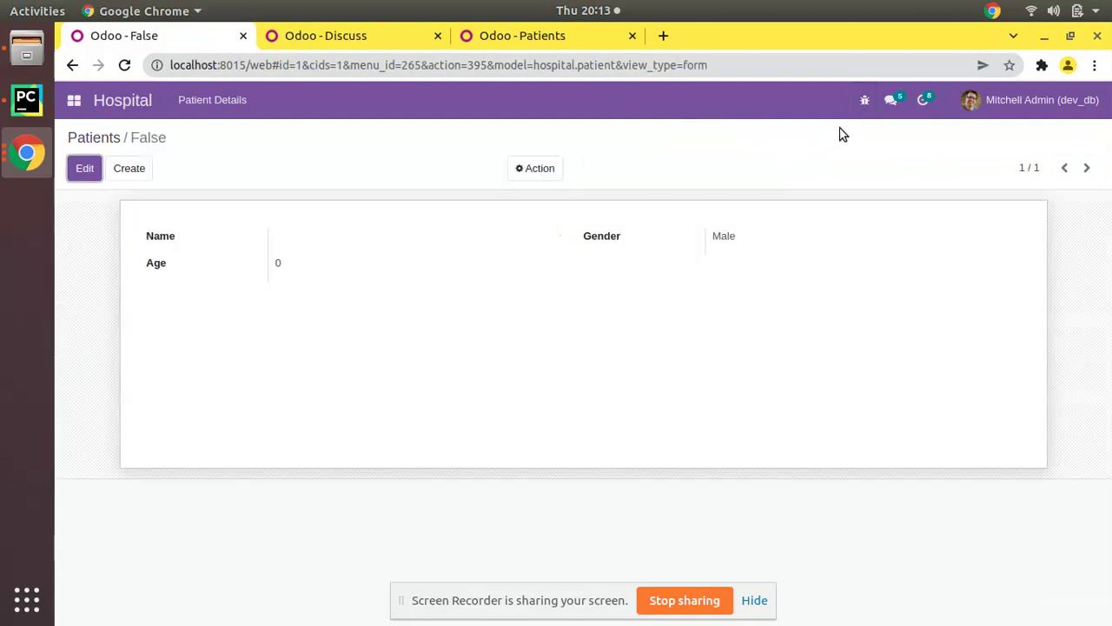
{"action": "left_click", "coordinate": [864, 100]}
{"action": "scroll", "coordinate": [756, 408], "scroll_direction": "down", "scroll_amount": 3}
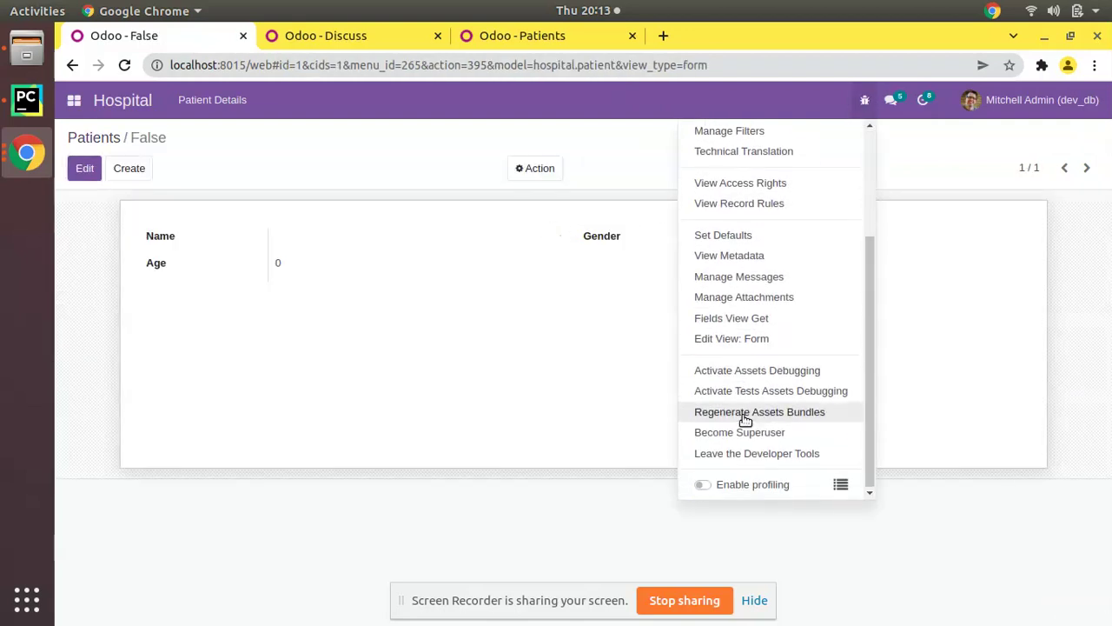
{"action": "left_click", "coordinate": [113, 142]}
{"action": "left_click", "coordinate": [864, 100]}
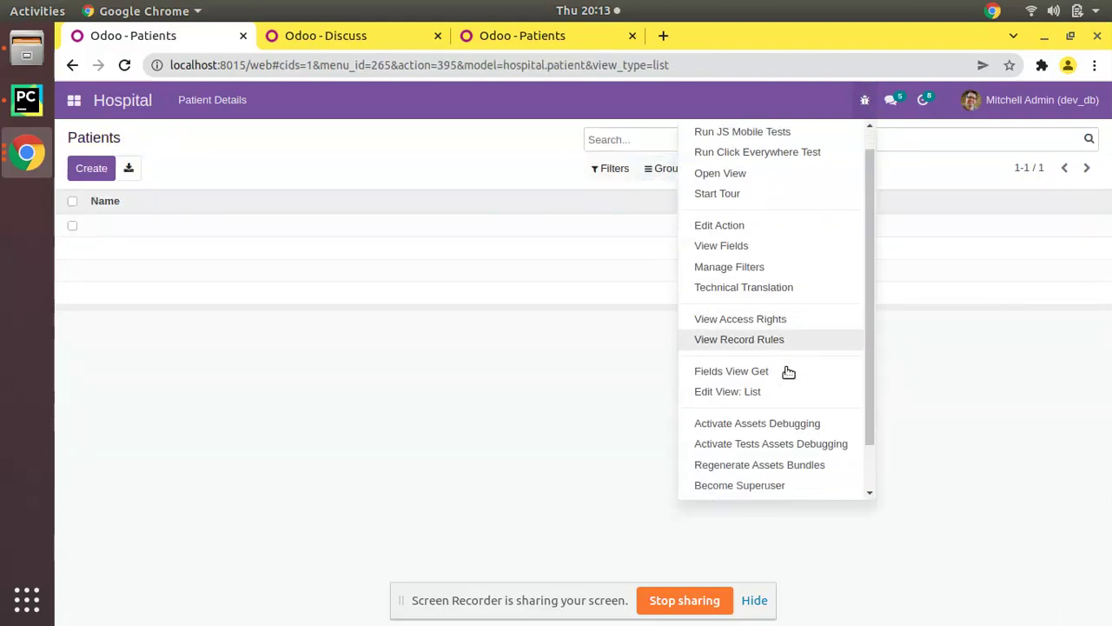
{"action": "scroll", "coordinate": [765, 360], "scroll_direction": "down", "scroll_amount": 1}
{"action": "left_click", "coordinate": [732, 348]}
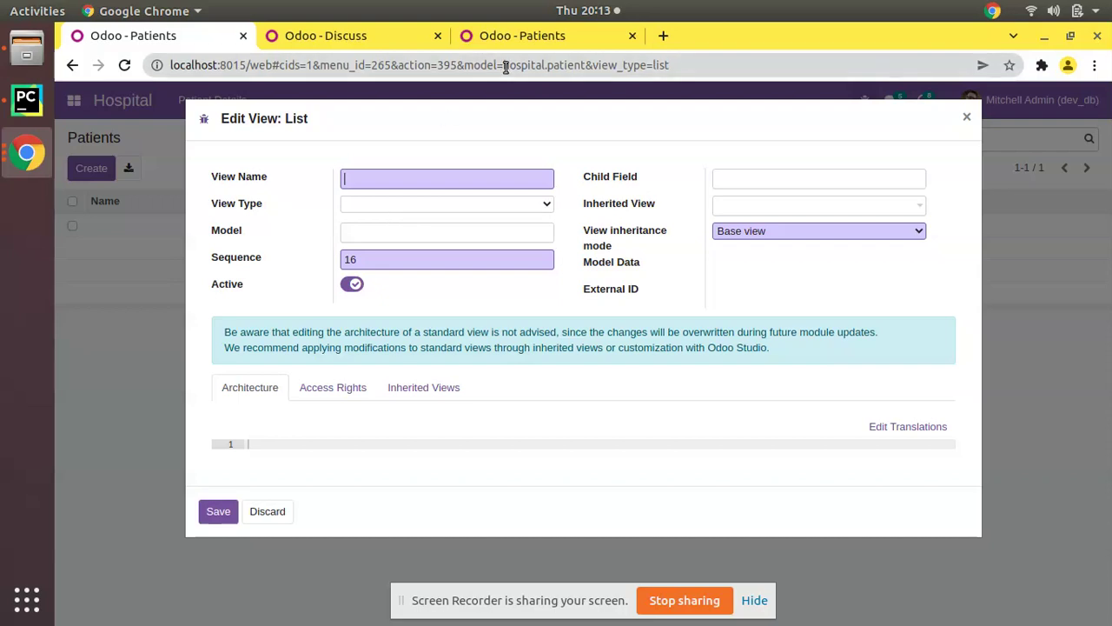
Step: Bring PyCharm forward and shrink the run log and project tree to widen the code editor
{"action": "left_click", "coordinate": [42, 110]}
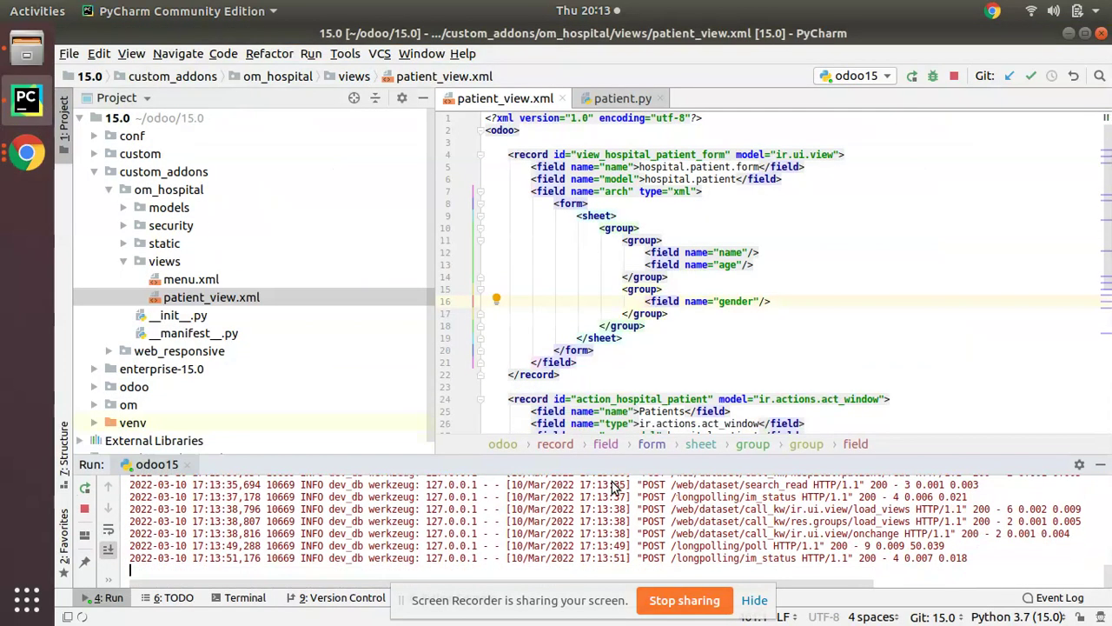
{"action": "left_click_drag", "start_coordinate": [611, 453], "coordinate": [611, 555]}
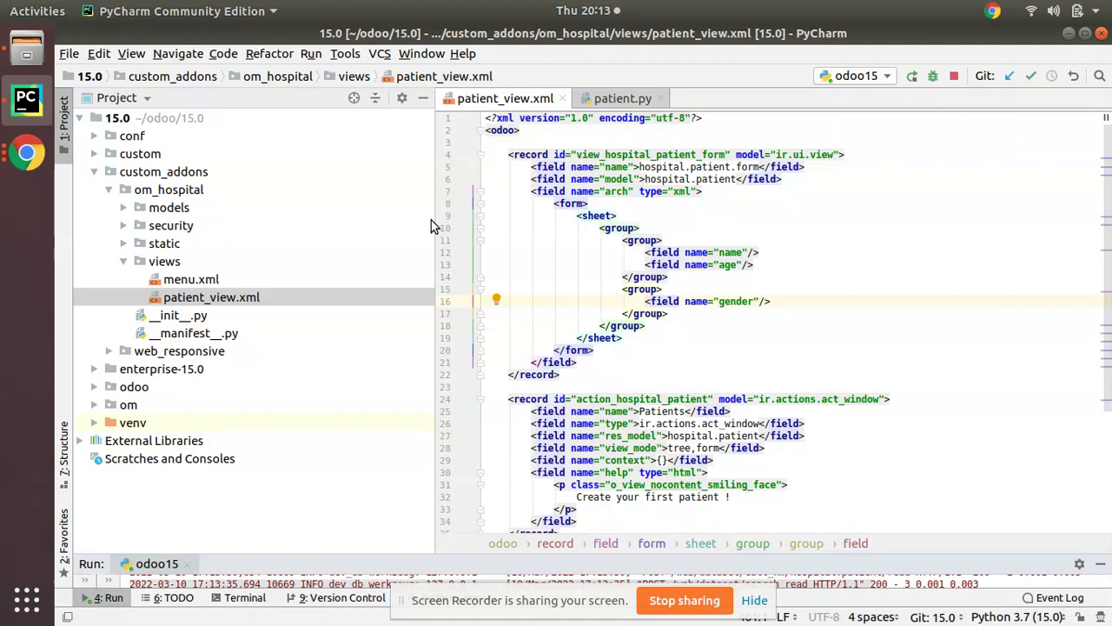
{"action": "left_click_drag", "start_coordinate": [439, 219], "coordinate": [331, 226]}
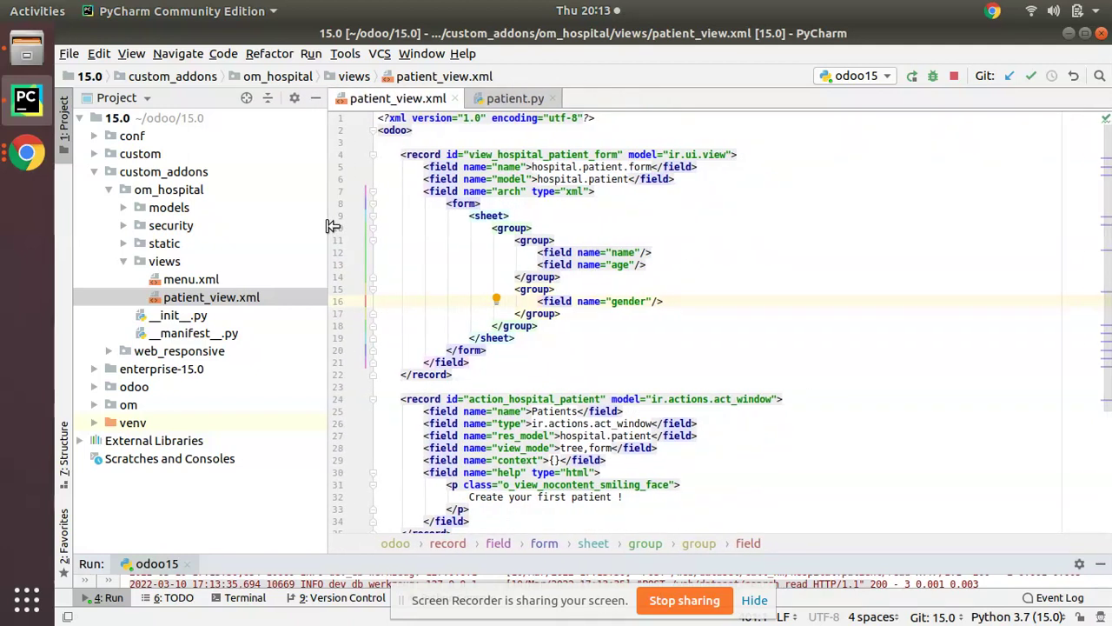
Step: Duplicate the patient form view record just below the opening odoo tag
{"action": "left_click_drag", "start_coordinate": [401, 154], "coordinate": [528, 373]}
{"action": "key", "text": "ctrl+c"}
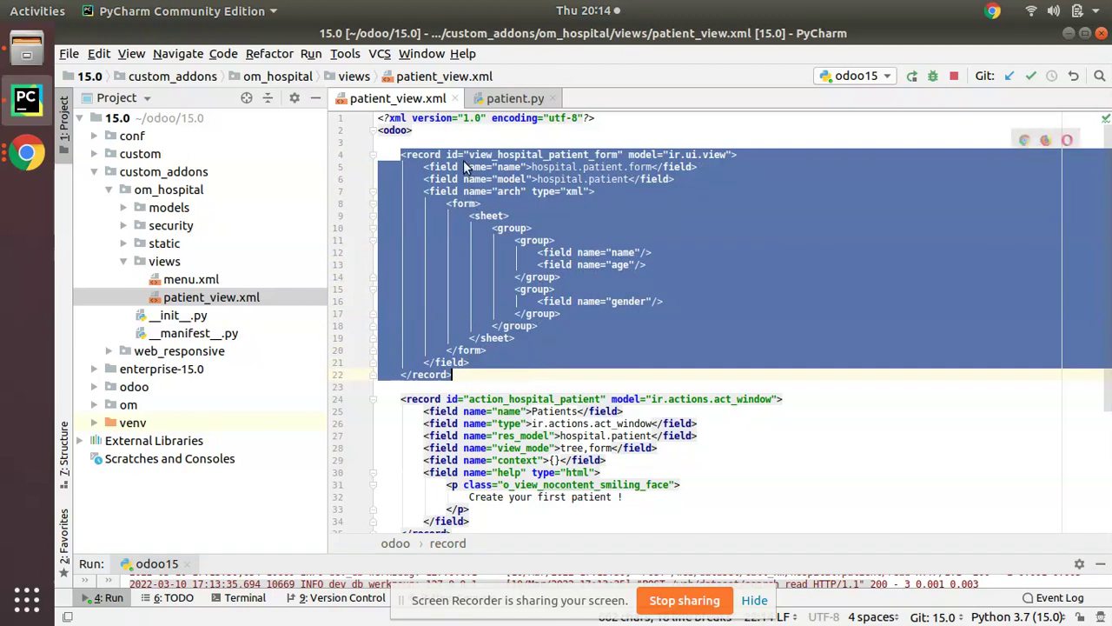
{"action": "left_click", "coordinate": [459, 131]}
{"action": "key", "text": "Return"}
{"action": "key", "text": "Return"}
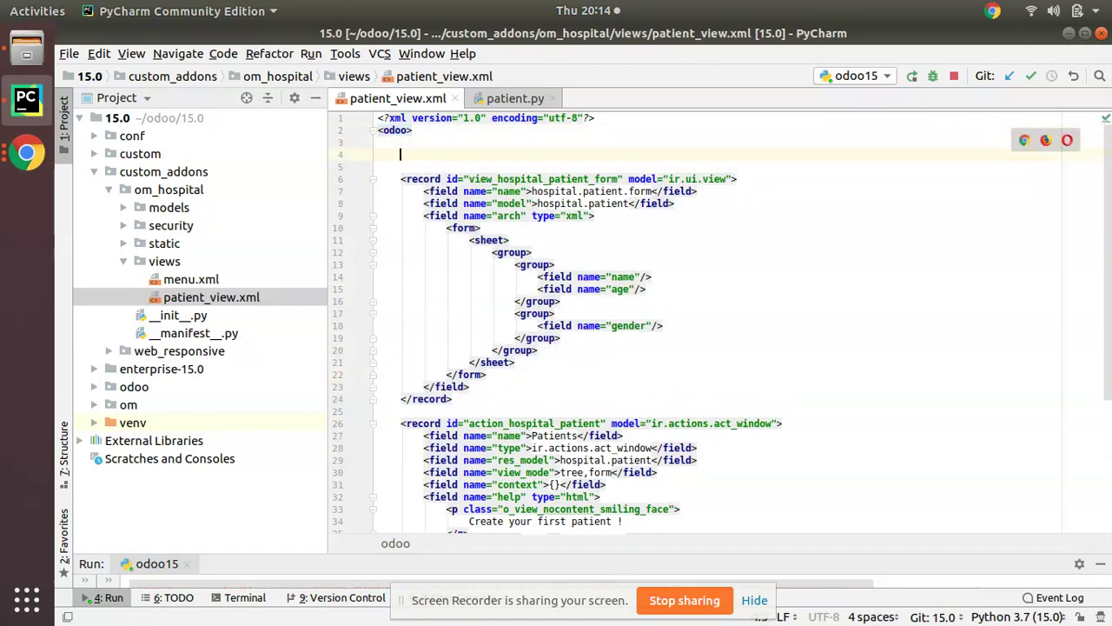
{"action": "key", "text": "ctrl+v"}
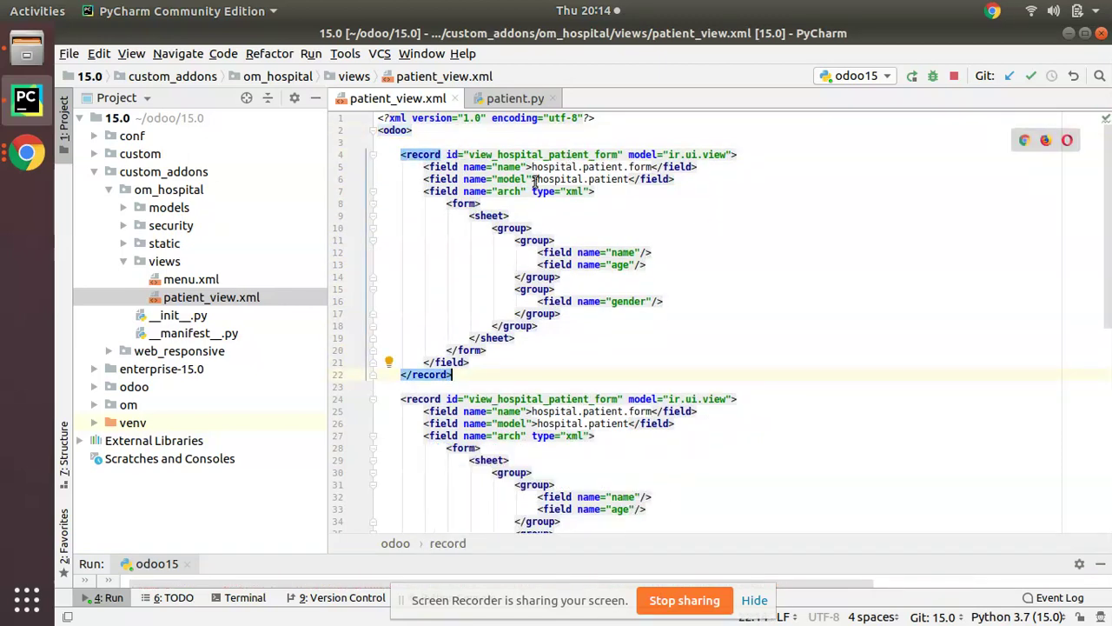
Step: Delete the <sheet> block from the copied record, leaving bare form tags
{"action": "left_click_drag", "start_coordinate": [452, 208], "coordinate": [521, 350]}
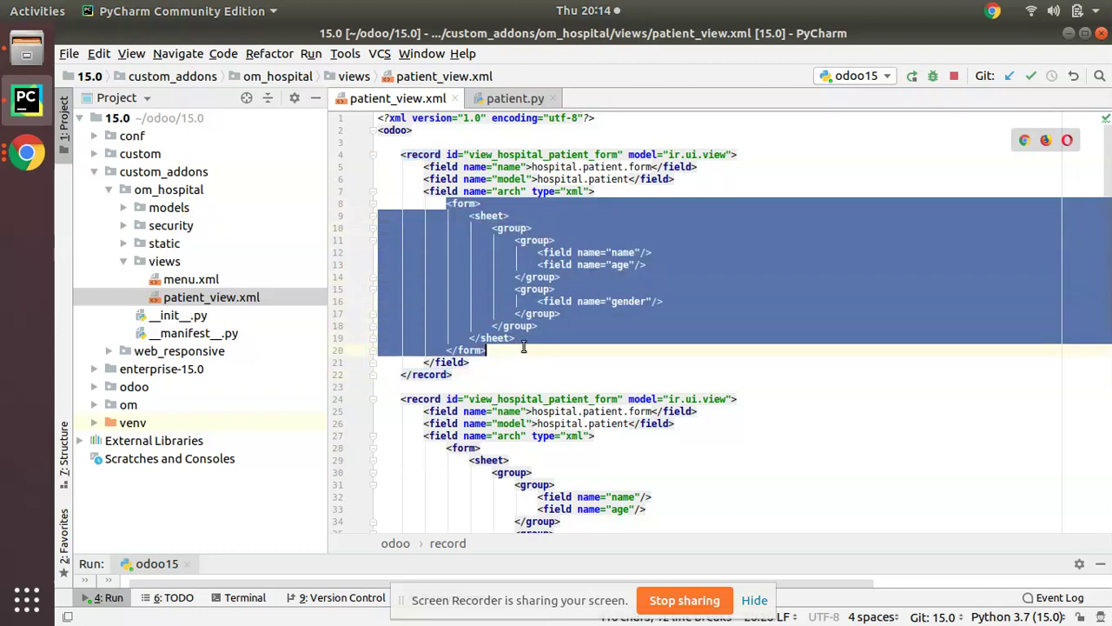
{"action": "left_click", "coordinate": [469, 221]}
{"action": "left_click_drag", "start_coordinate": [469, 217], "coordinate": [571, 340]}
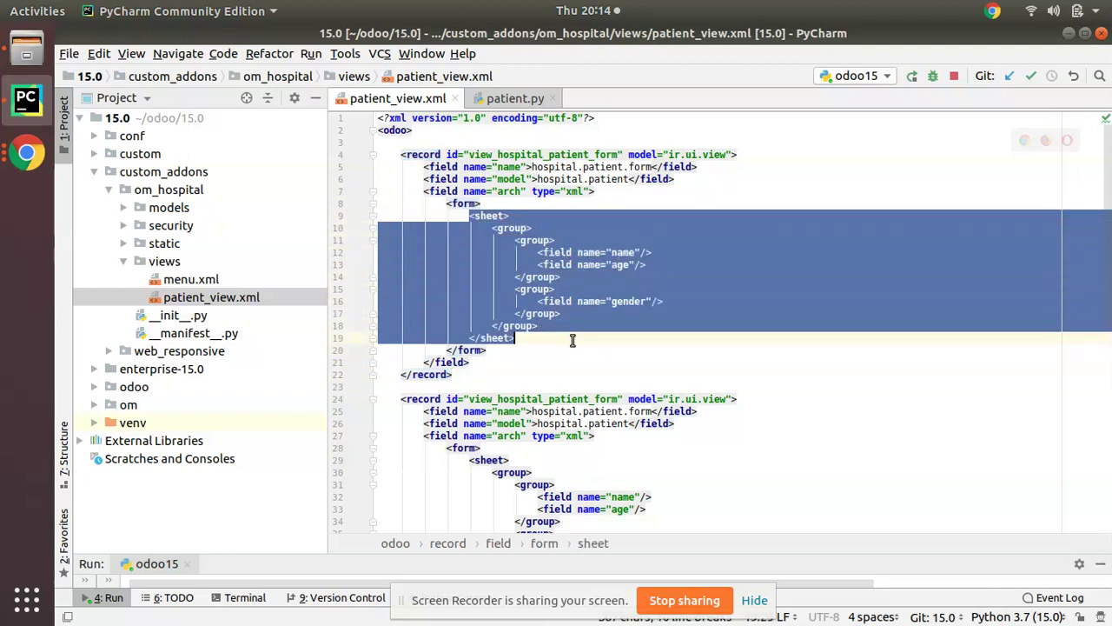
{"action": "key", "text": "BackSpace"}
{"action": "key", "text": "BackSpace"}
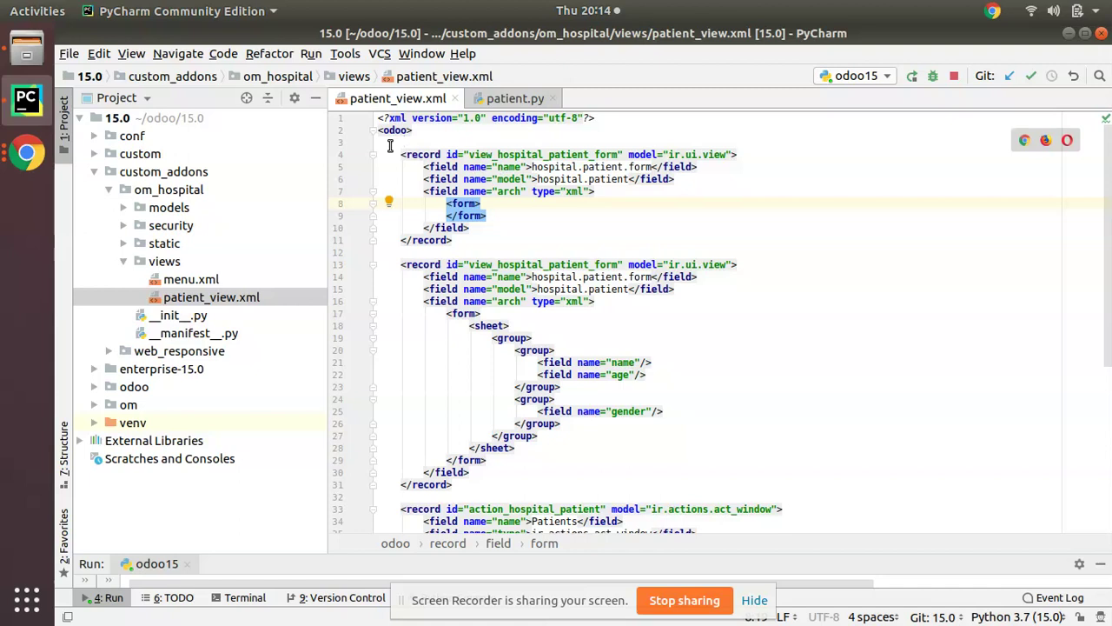
Step: Remove the leftover blank line and change the copied record's id from form to tree
{"action": "left_click_drag", "start_coordinate": [397, 154], "coordinate": [498, 245]}
{"action": "left_click", "coordinate": [525, 190]}
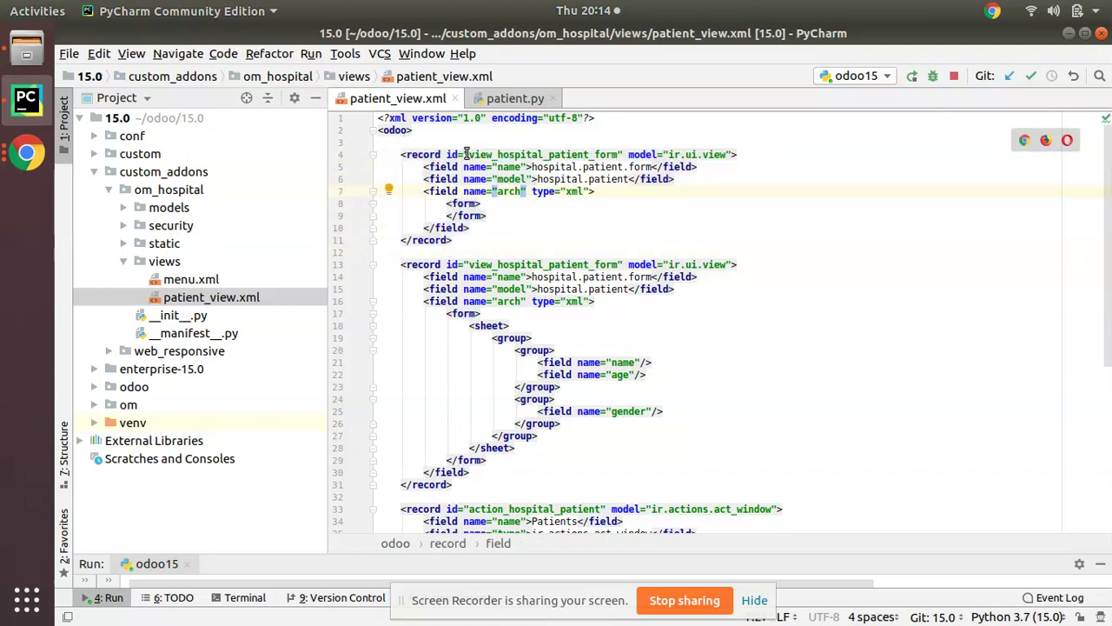
{"action": "left_click_drag", "start_coordinate": [594, 154], "coordinate": [617, 154]}
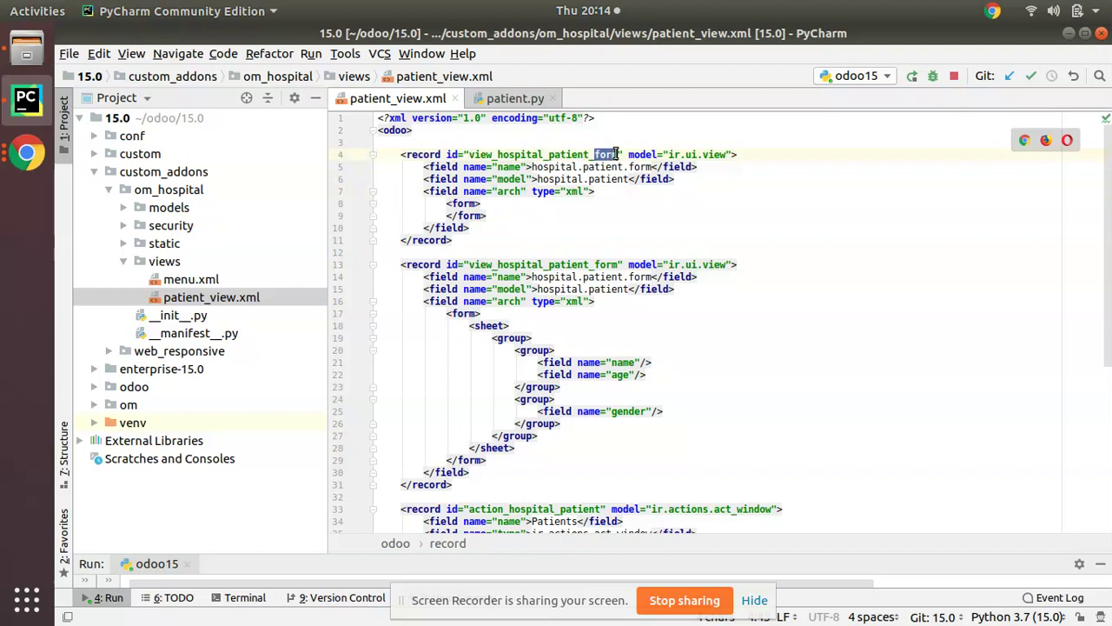
{"action": "type", "text": "tree"}
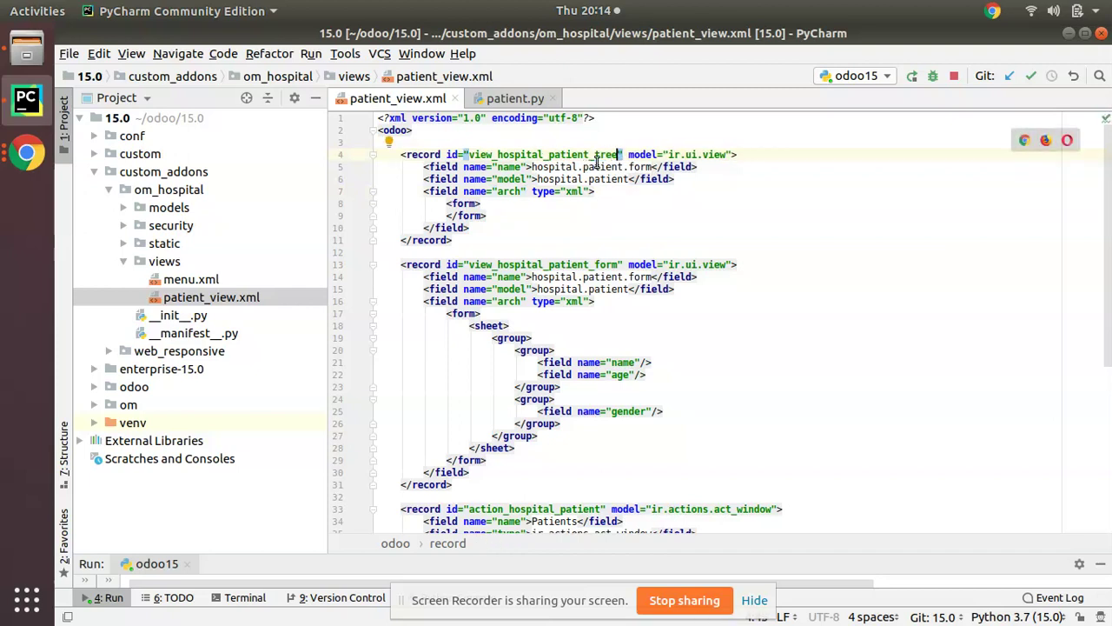
{"action": "left_click_drag", "start_coordinate": [623, 155], "coordinate": [721, 156]}
{"action": "left_click", "coordinate": [608, 192]}
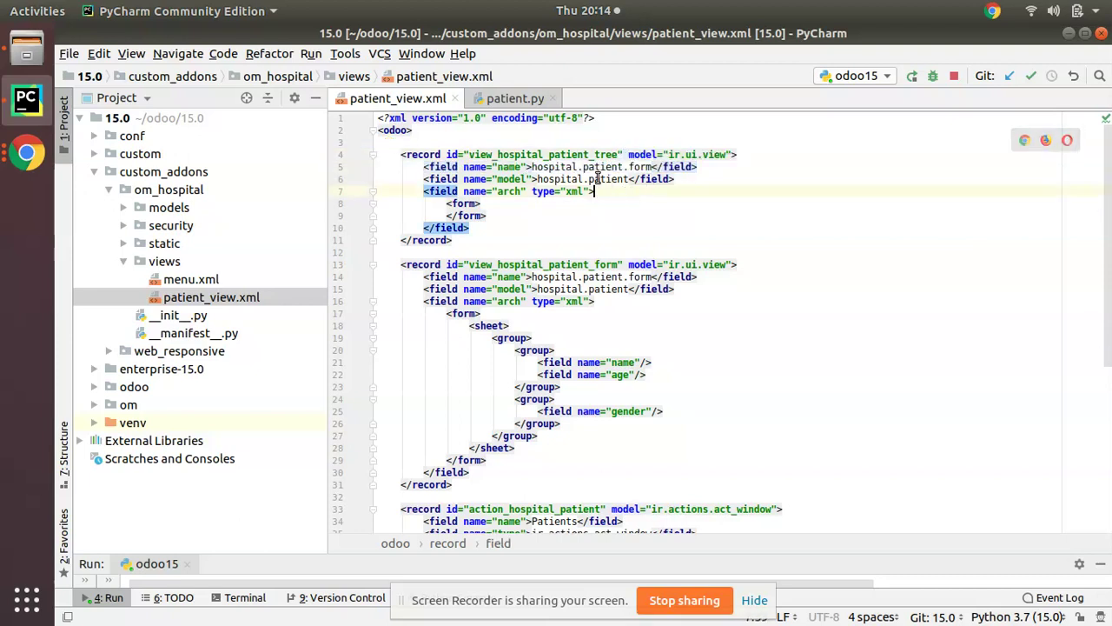
Step: Rename the view to hospital.patient.tree and check the model name in patient.py
{"action": "double_click", "coordinate": [640, 166]}
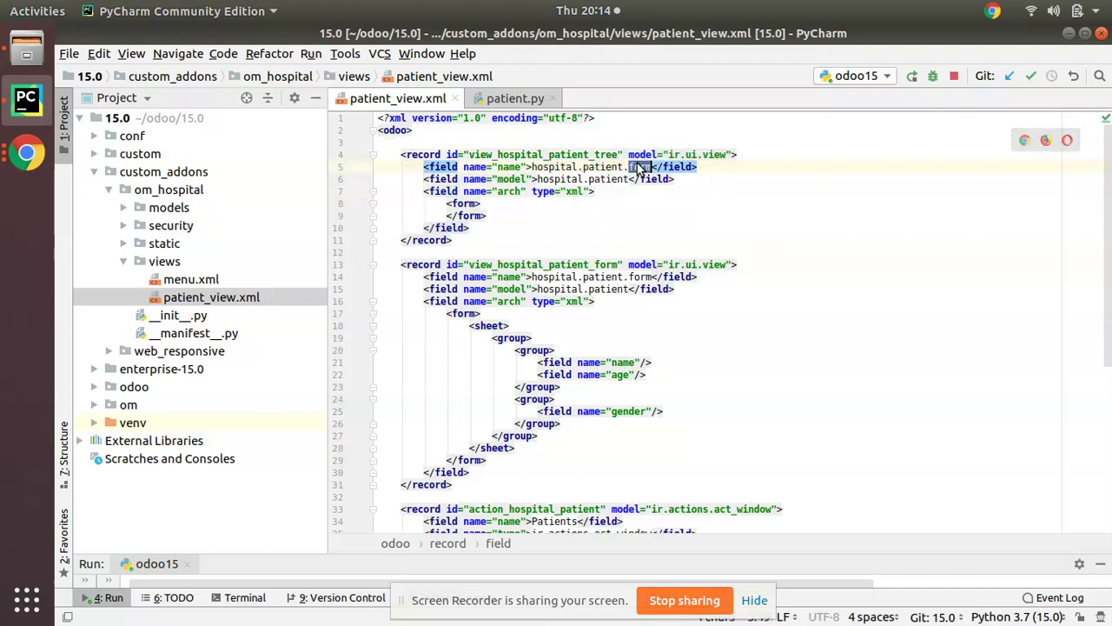
{"action": "type", "text": "tree"}
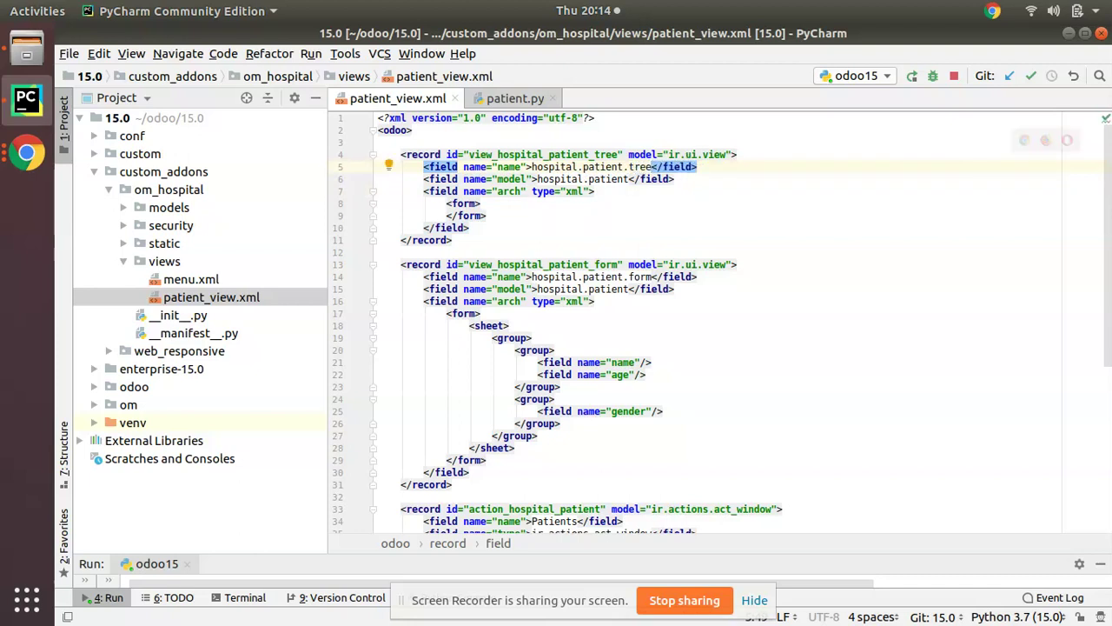
{"action": "triple_click", "coordinate": [592, 179]}
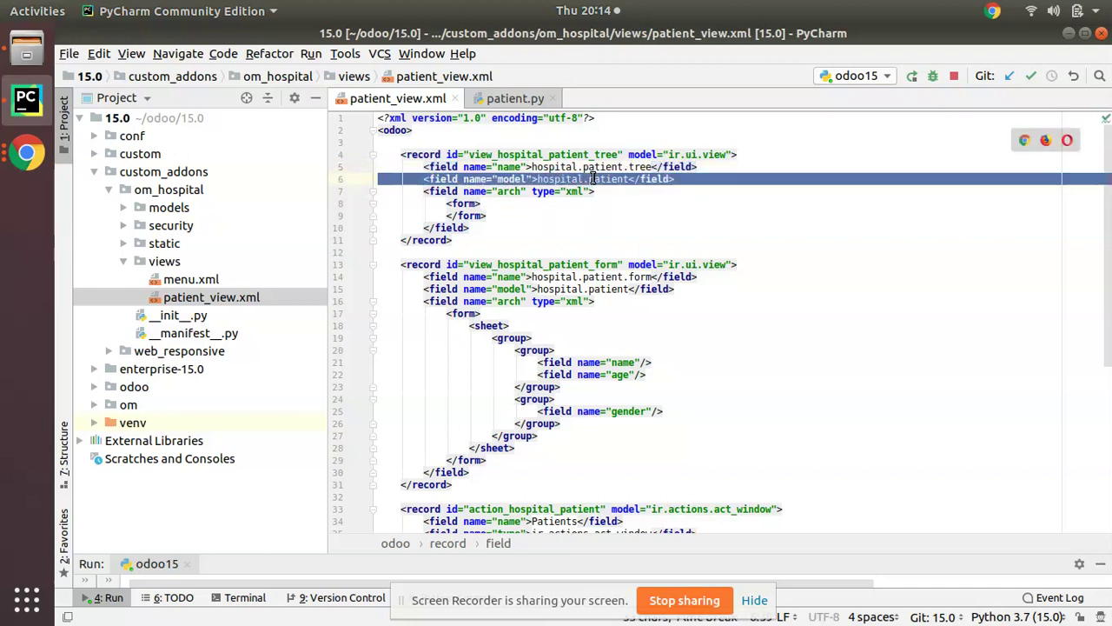
{"action": "left_click", "coordinate": [515, 98]}
{"action": "double_click", "coordinate": [491, 166]}
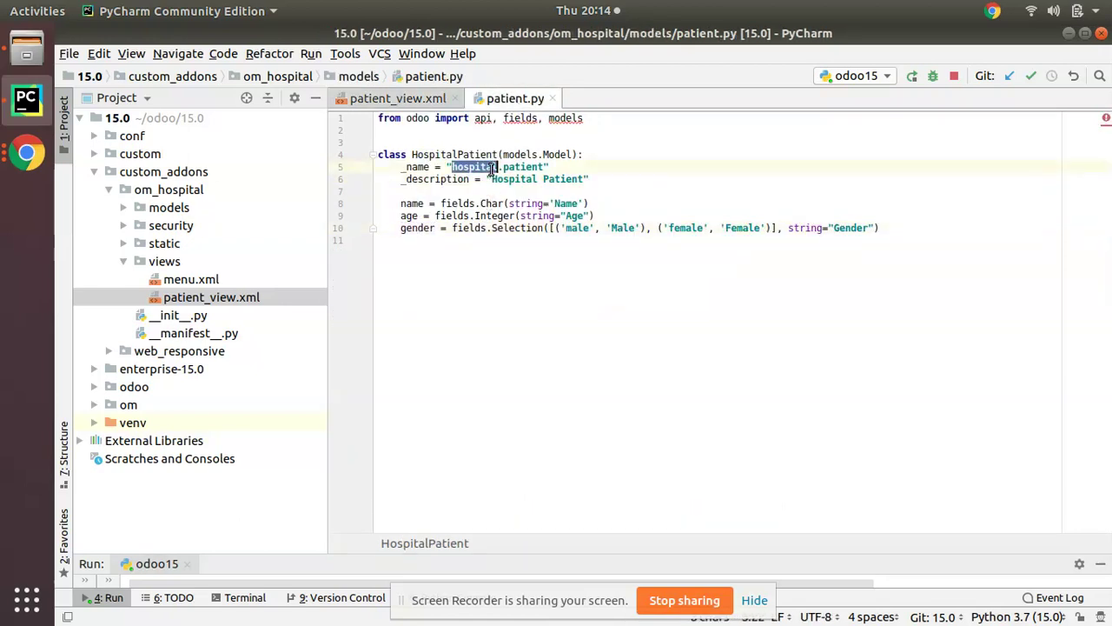
{"action": "left_click", "coordinate": [493, 169]}
{"action": "left_click", "coordinate": [417, 98]}
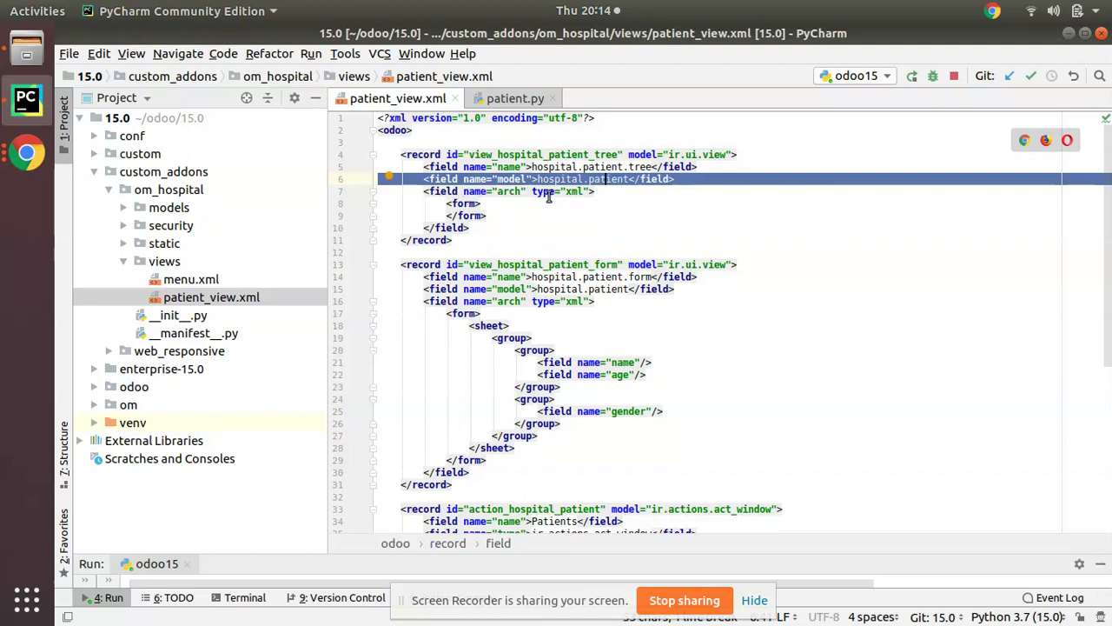
Step: Rename the copied record's empty form tags to tree tags
{"action": "left_click_drag", "start_coordinate": [446, 203], "coordinate": [484, 205]}
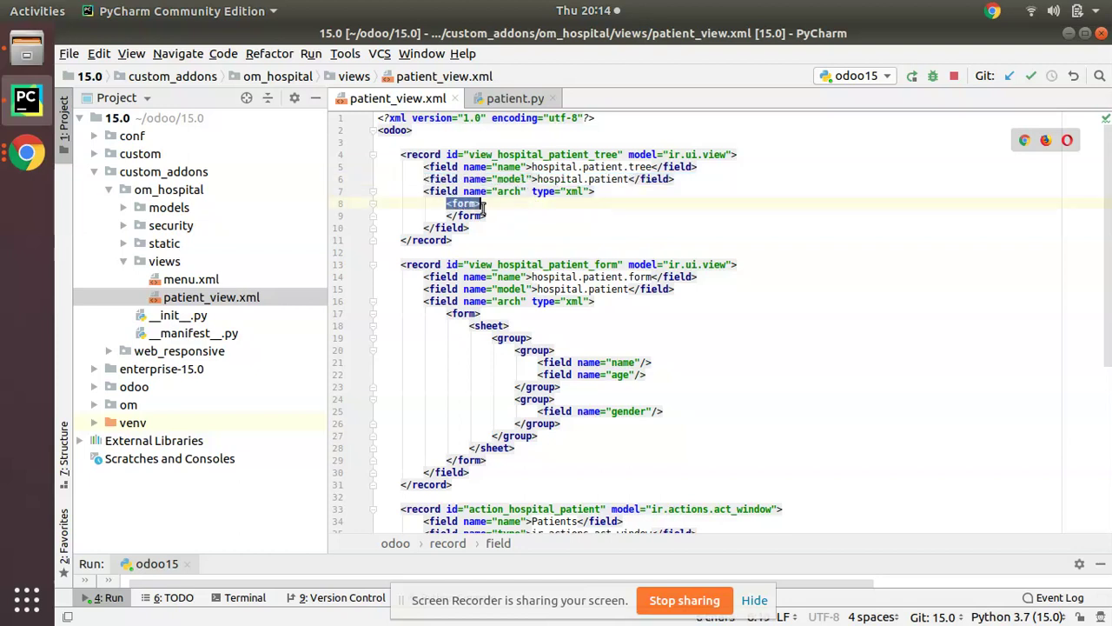
{"action": "key", "text": "ctrl+w"}
{"action": "key", "text": "ctrl+shift+w"}
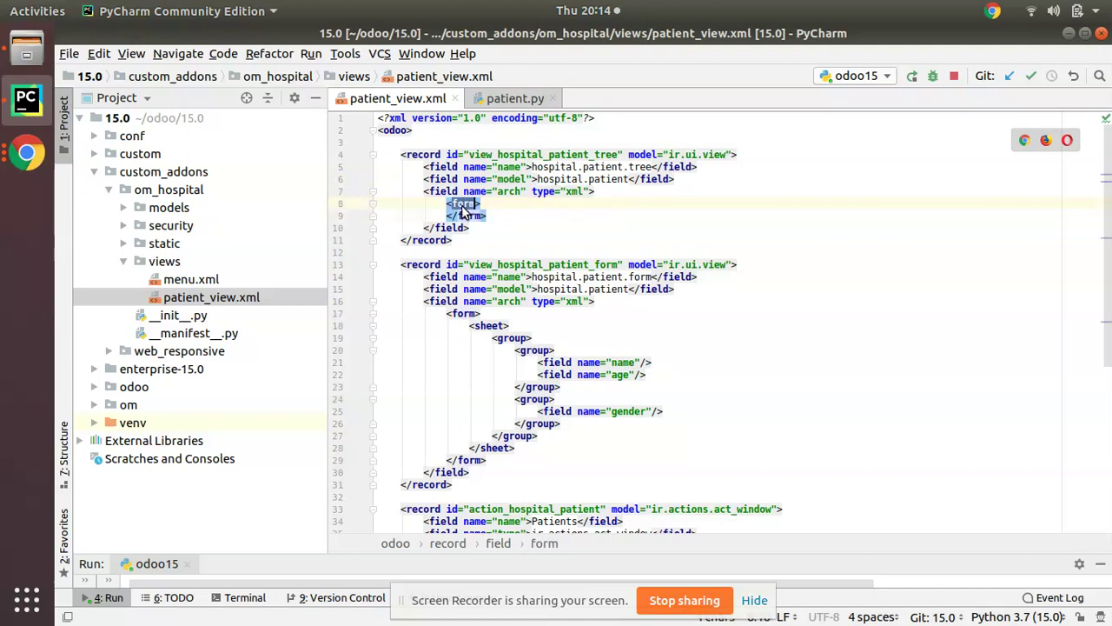
{"action": "type", "text": "tree"}
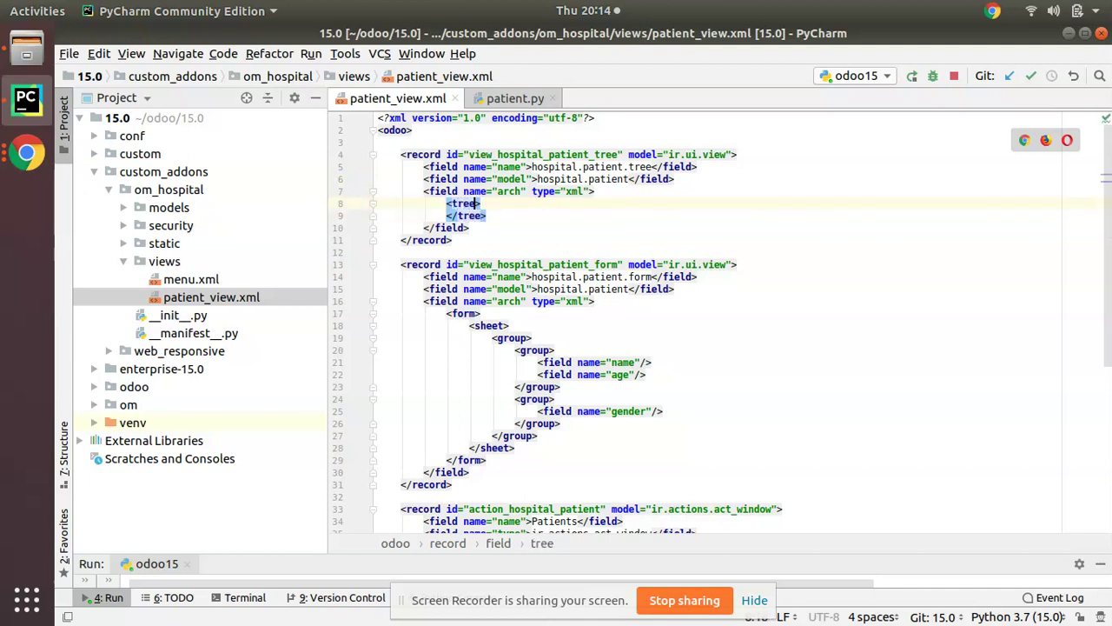
Step: Enlarge the server log panel and review the new empty tree tags
{"action": "left_click_drag", "start_coordinate": [396, 155], "coordinate": [521, 237]}
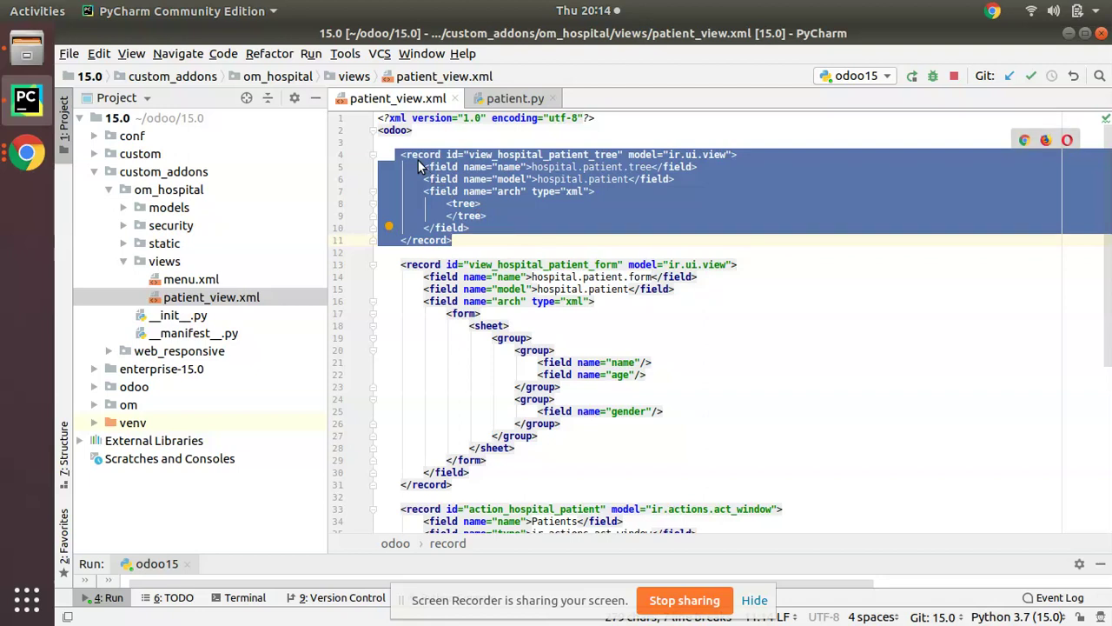
{"action": "left_click_drag", "start_coordinate": [445, 556], "coordinate": [417, 438]}
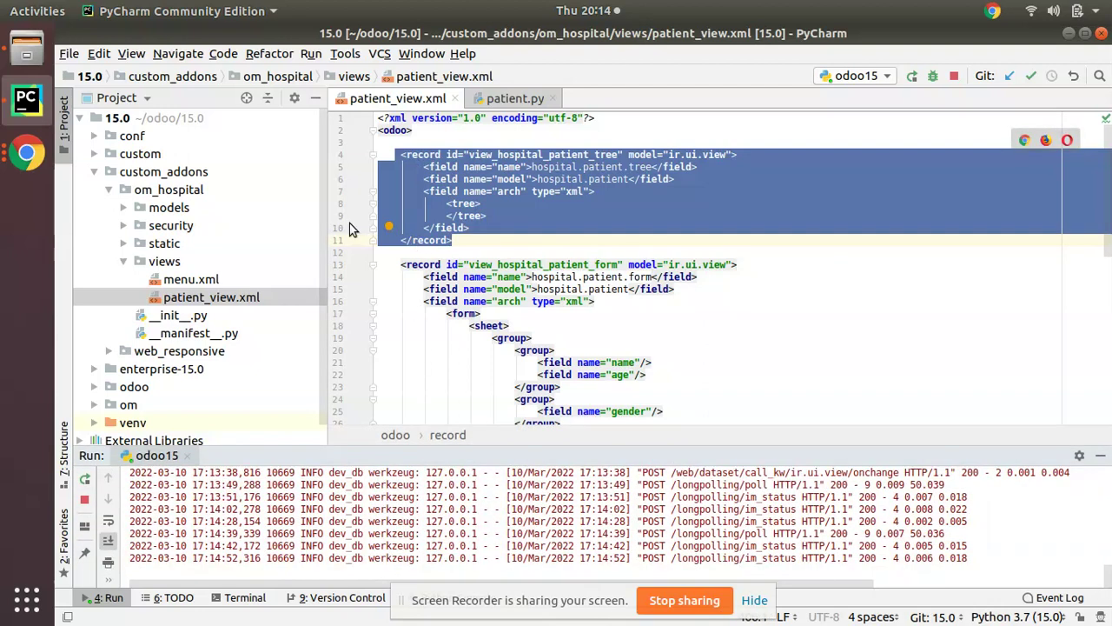
{"action": "left_click", "coordinate": [466, 254]}
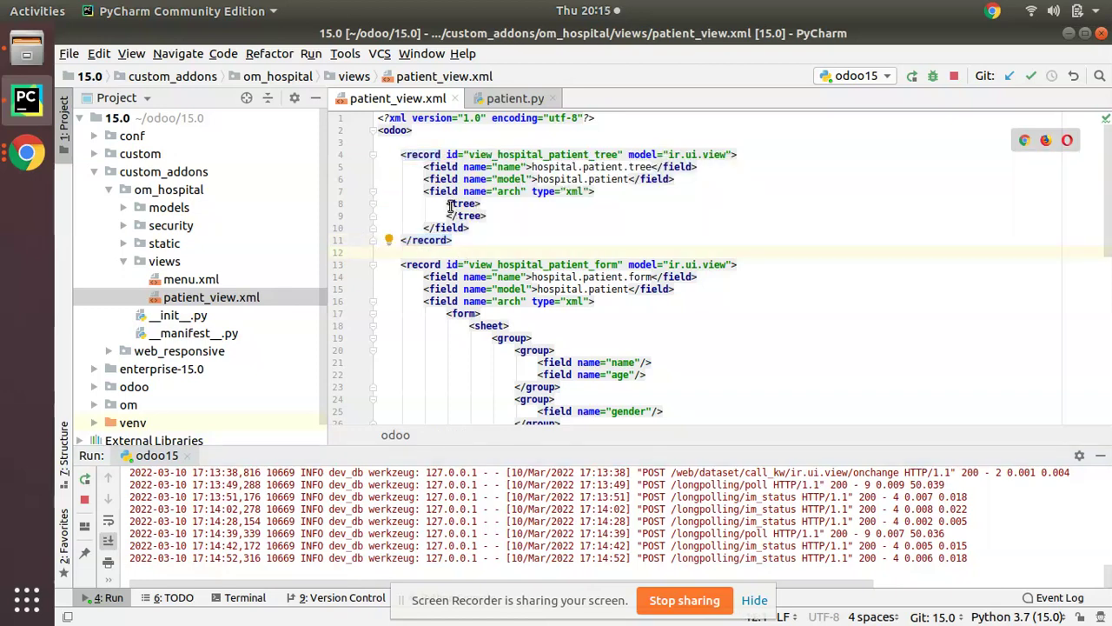
{"action": "left_click_drag", "start_coordinate": [378, 203], "coordinate": [495, 212]}
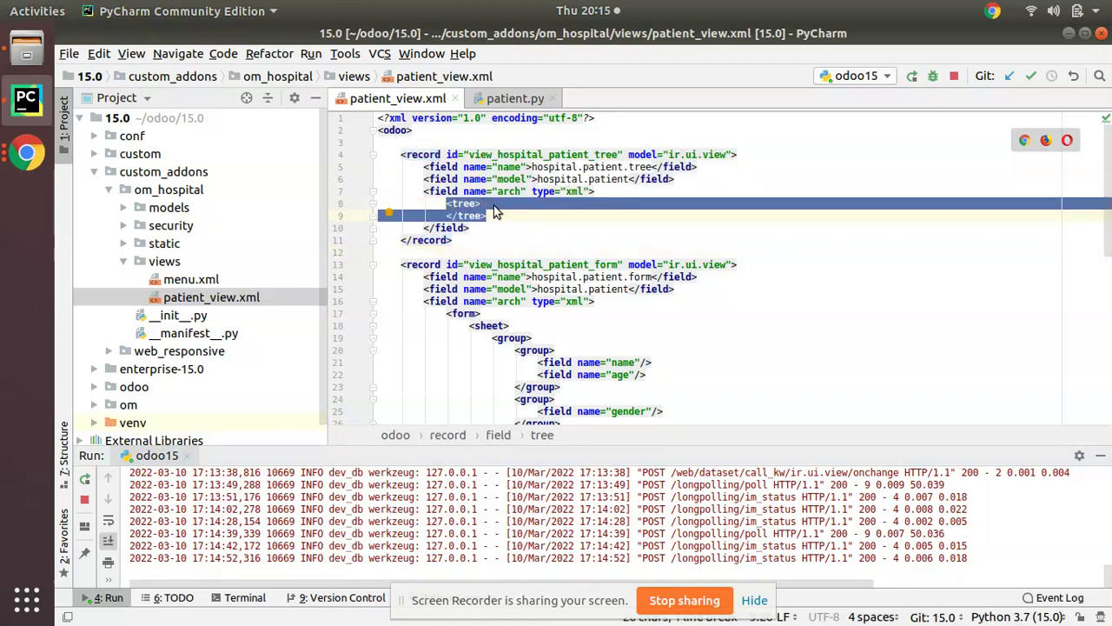
{"action": "key", "text": "ctrl+shift+w"}
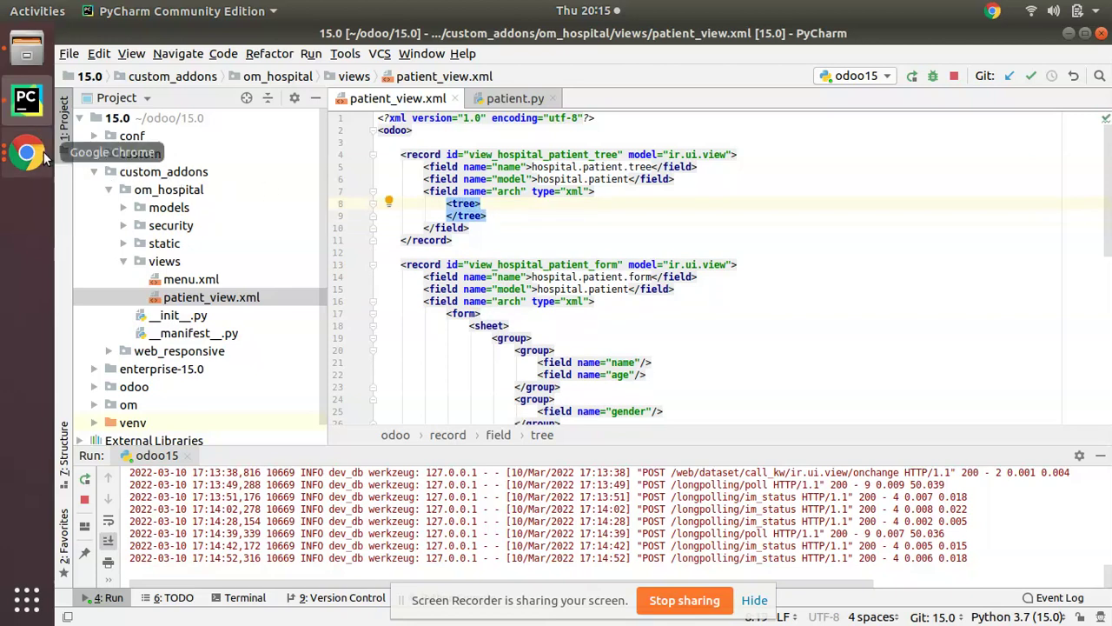
Step: Switch to the Odoo Patients window and close the view editing dialog
{"action": "left_click", "coordinate": [26, 154]}
{"action": "left_click", "coordinate": [138, 127]}
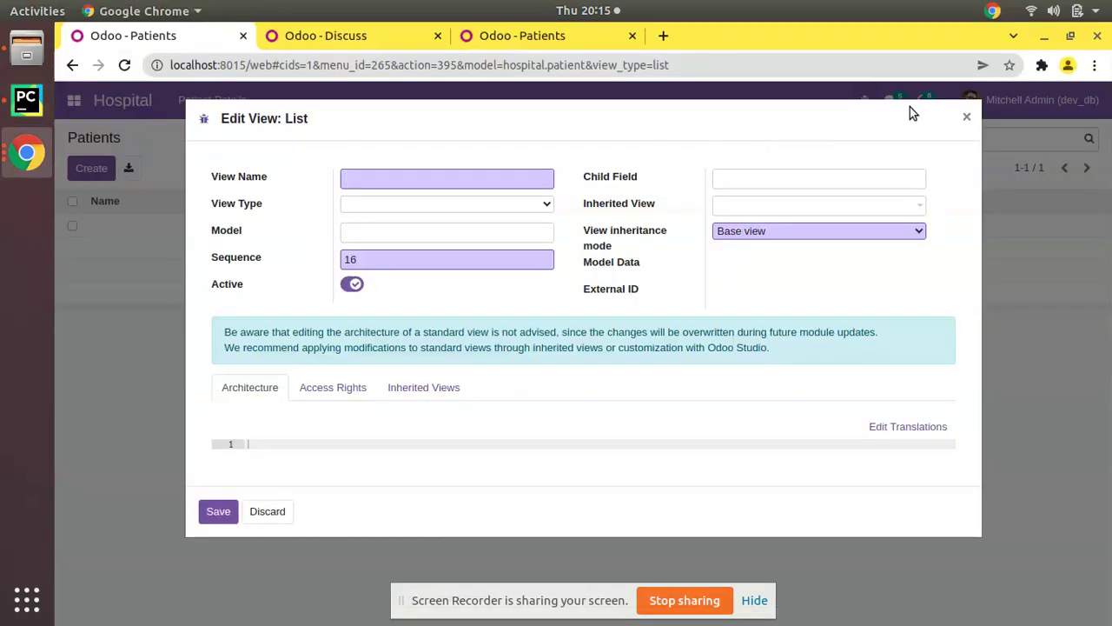
{"action": "left_click", "coordinate": [967, 116]}
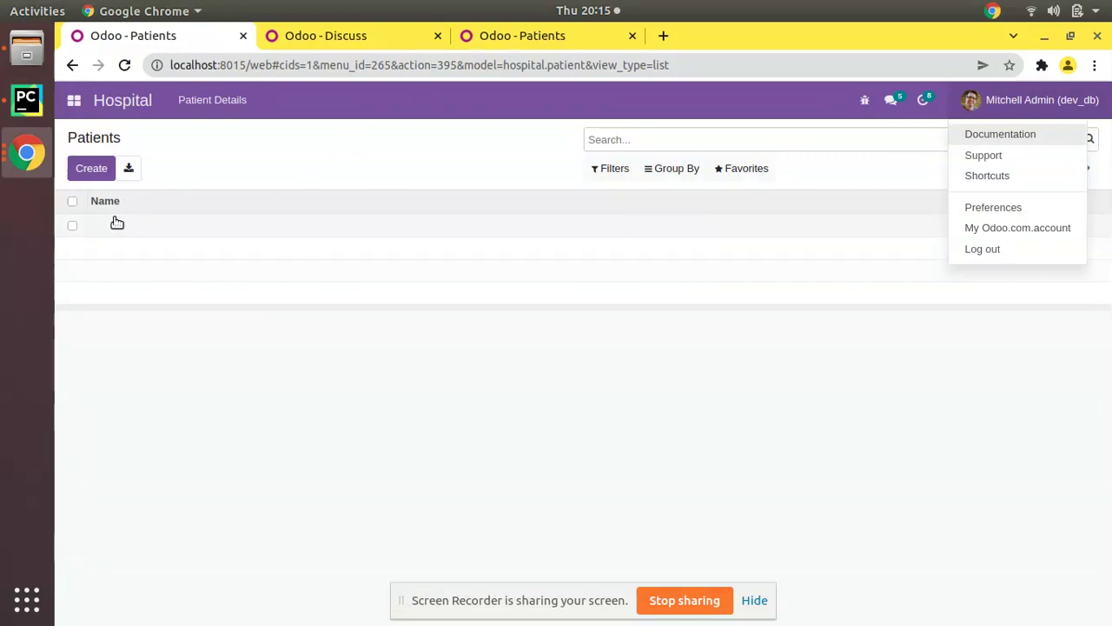
Step: Upgrade the Hospital Management module from the Apps page
{"action": "left_click", "coordinate": [75, 101]}
{"action": "left_click", "coordinate": [112, 263]}
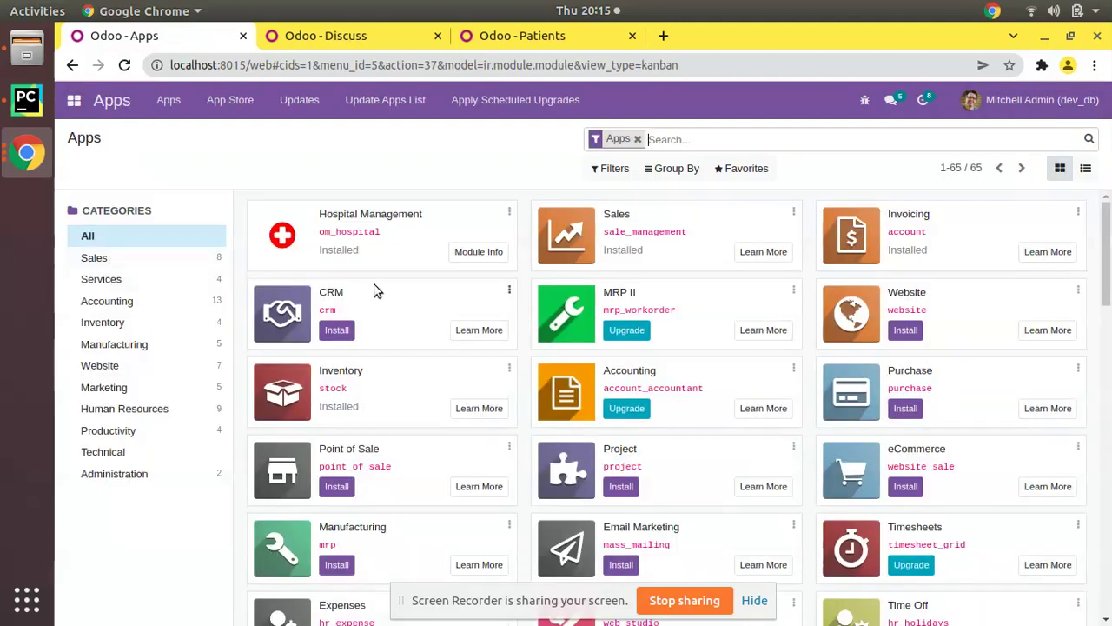
{"action": "left_click", "coordinate": [508, 217]}
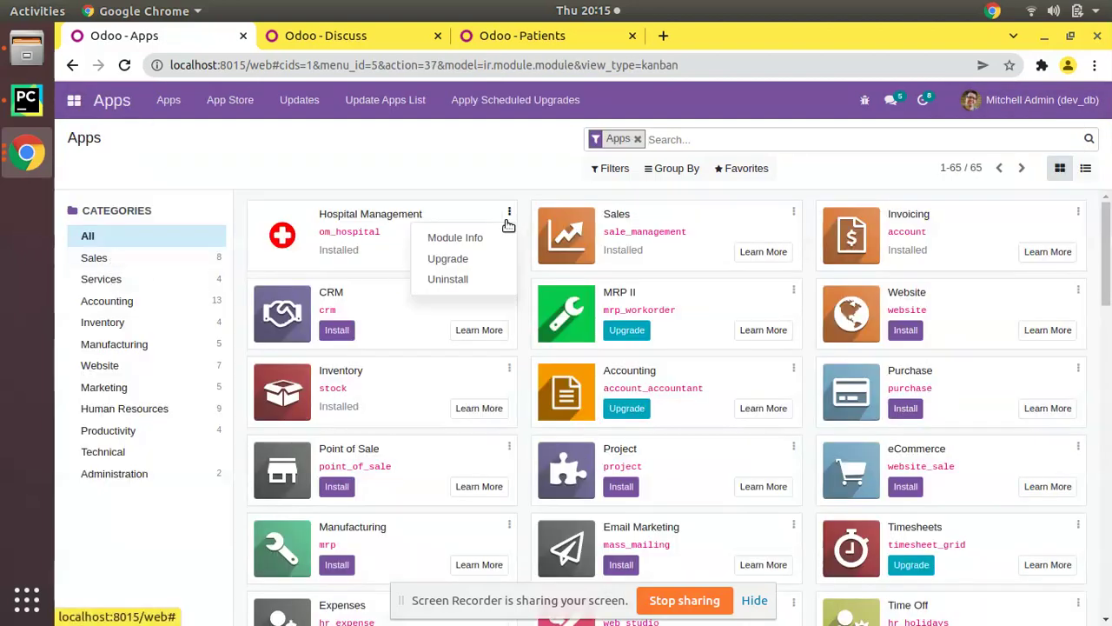
{"action": "left_click", "coordinate": [491, 260]}
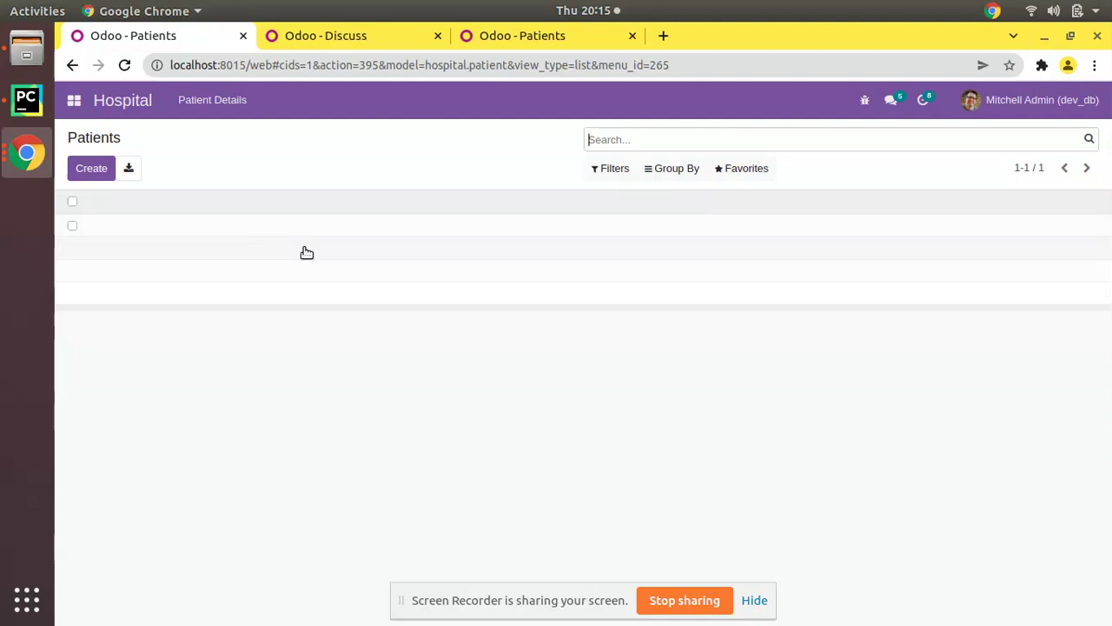
{"action": "left_click", "coordinate": [864, 102]}
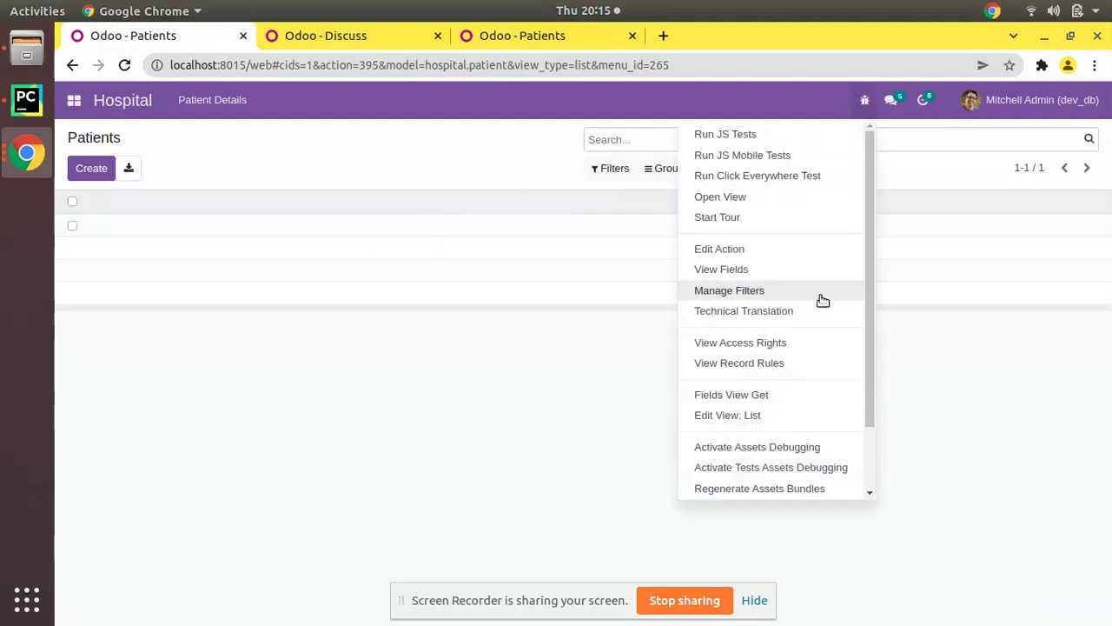
{"action": "left_click", "coordinate": [783, 414]}
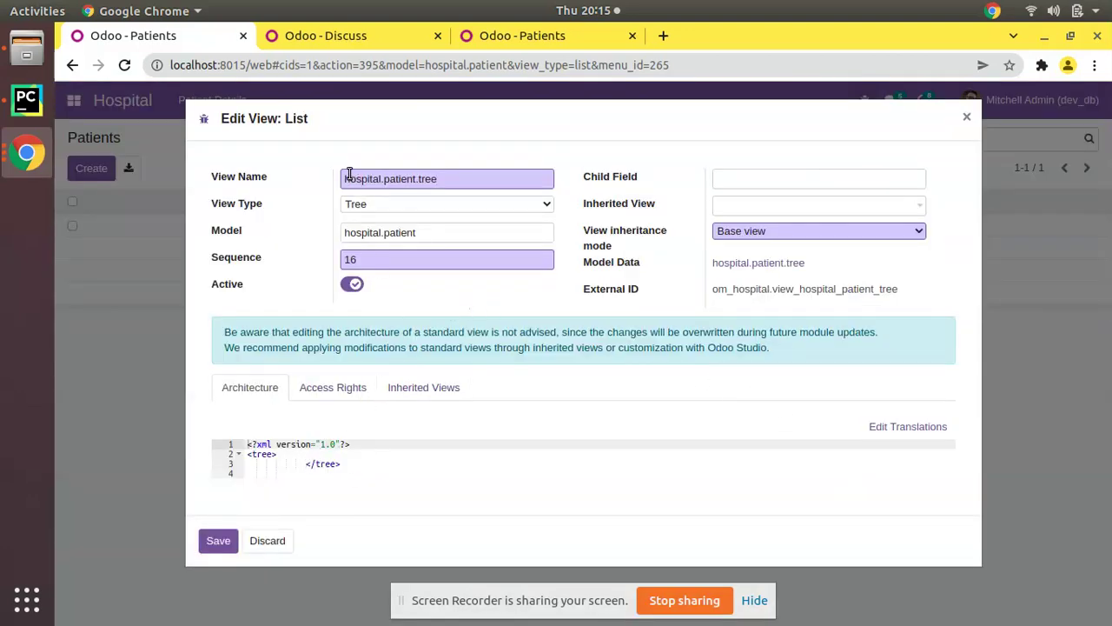
{"action": "left_click_drag", "start_coordinate": [349, 173], "coordinate": [414, 189]}
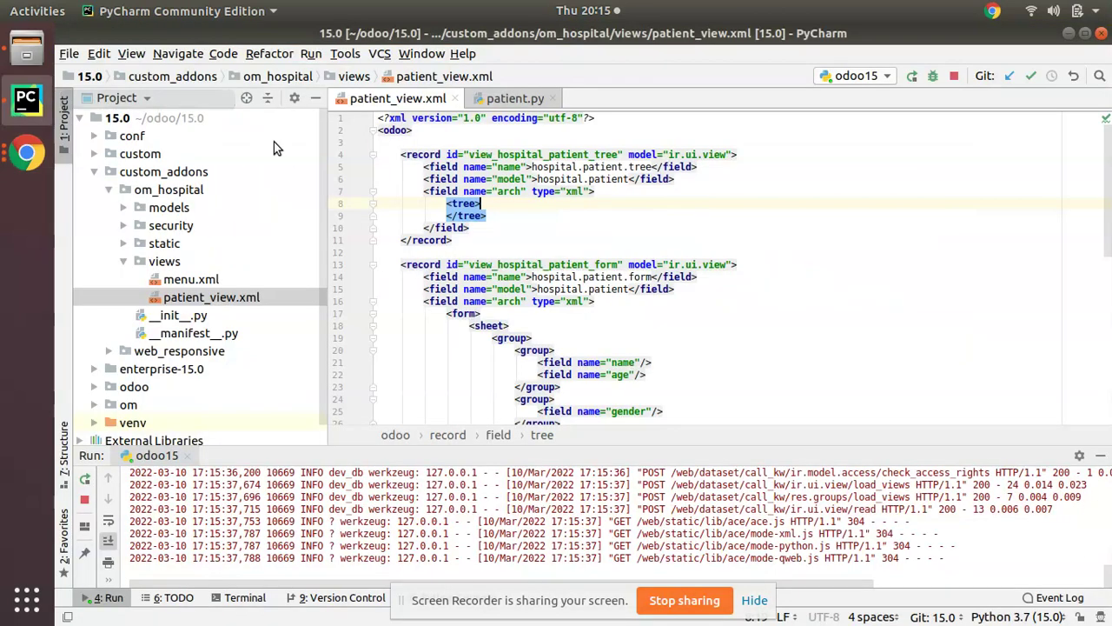
{"action": "left_click", "coordinate": [26, 100]}
{"action": "double_click", "coordinate": [531, 167]}
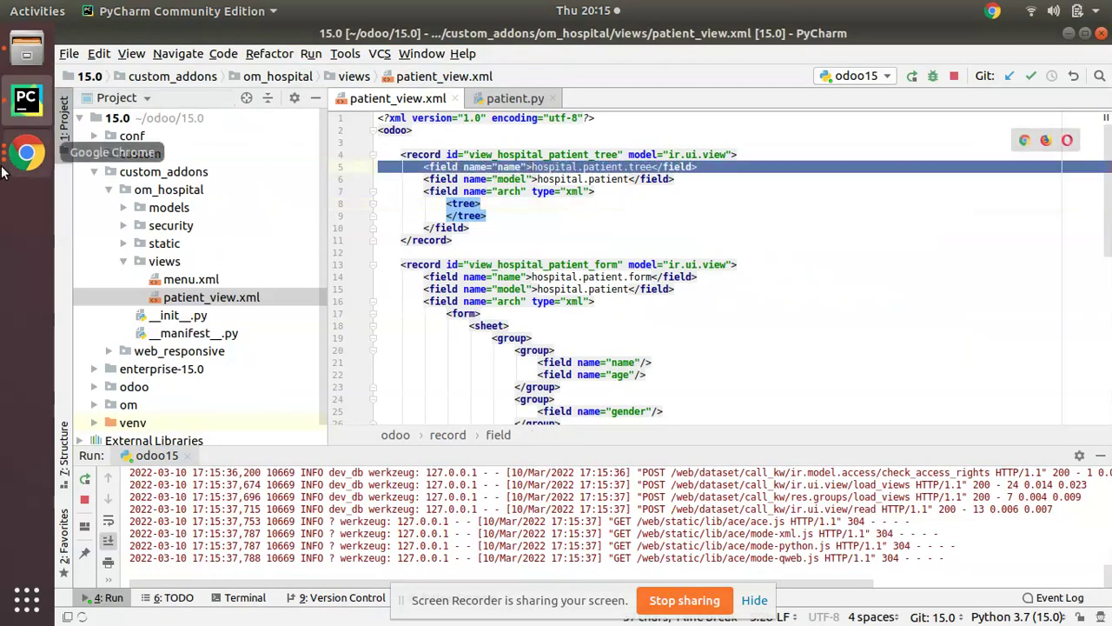
{"action": "left_click", "coordinate": [26, 153]}
{"action": "left_click", "coordinate": [144, 129]}
{"action": "triple_click", "coordinate": [414, 234]}
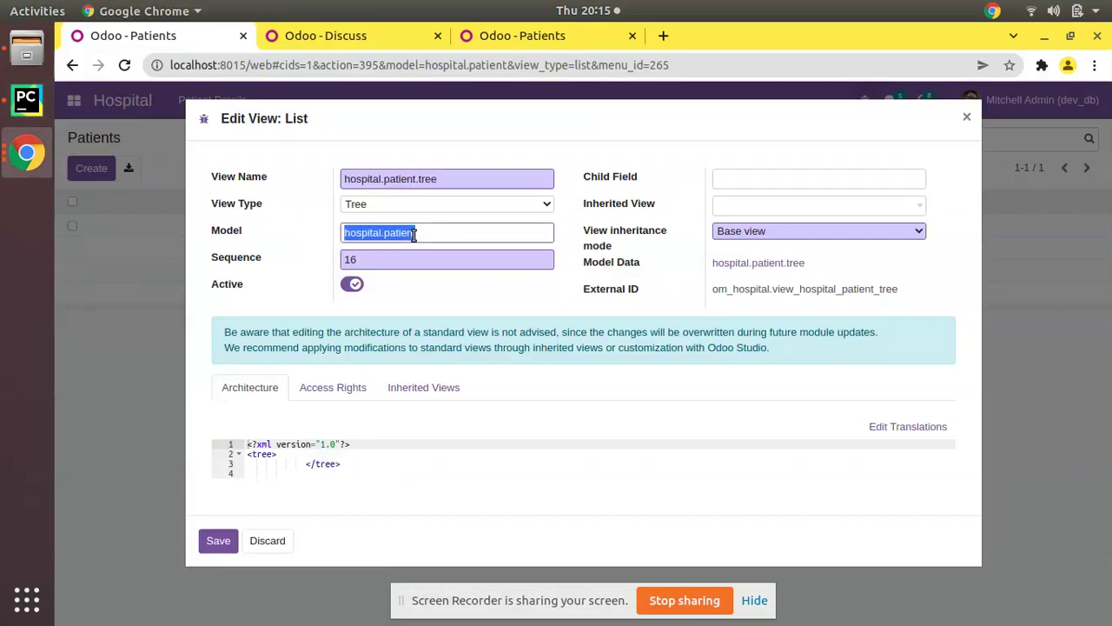
{"action": "double_click", "coordinate": [829, 289]}
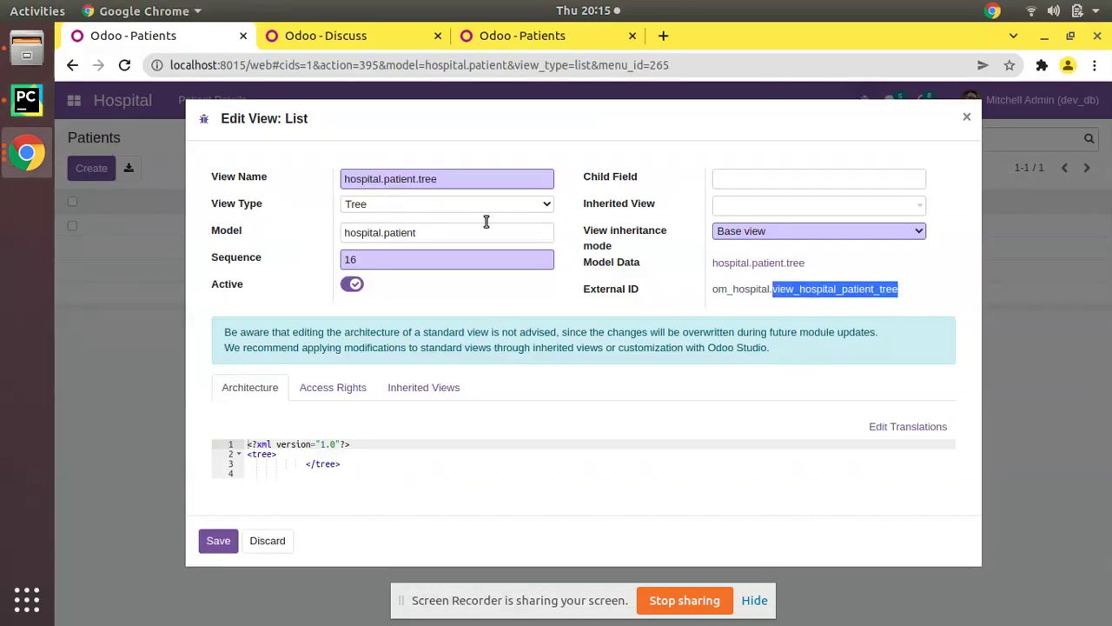
{"action": "left_click", "coordinate": [28, 101]}
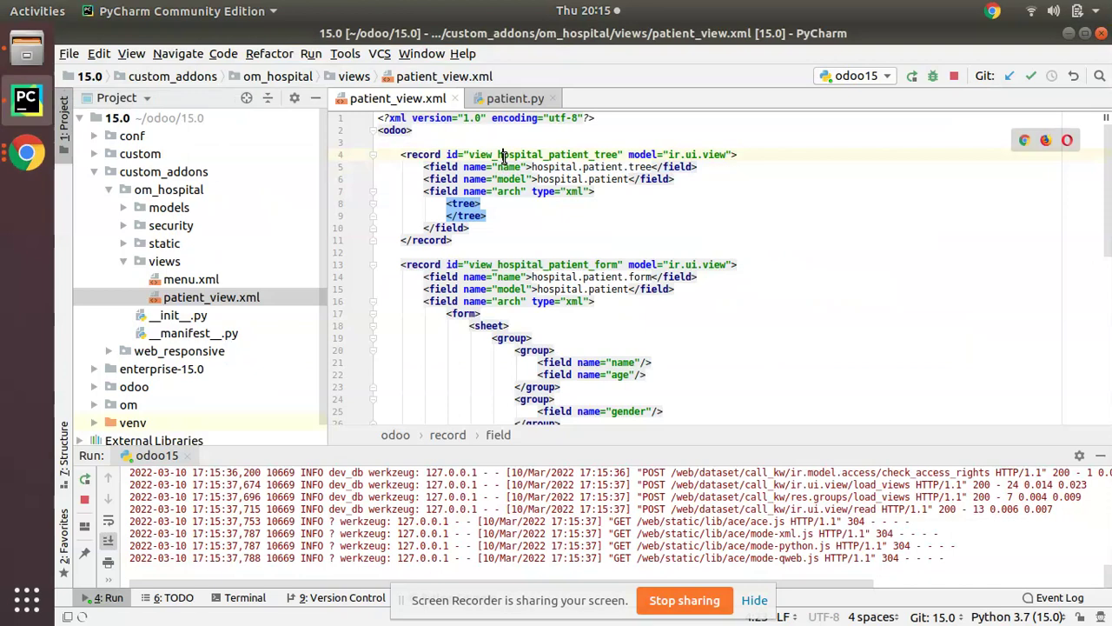
{"action": "double_click", "coordinate": [476, 157]}
{"action": "left_click", "coordinate": [26, 154]}
{"action": "left_click", "coordinate": [141, 119]}
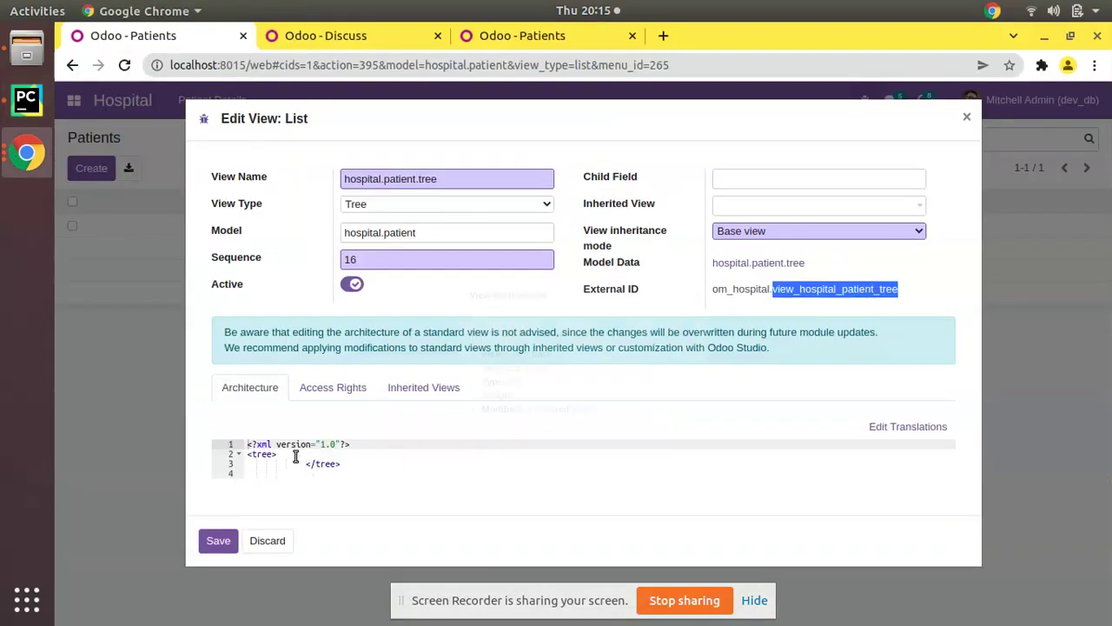
{"action": "left_click_drag", "start_coordinate": [359, 472], "coordinate": [245, 455]}
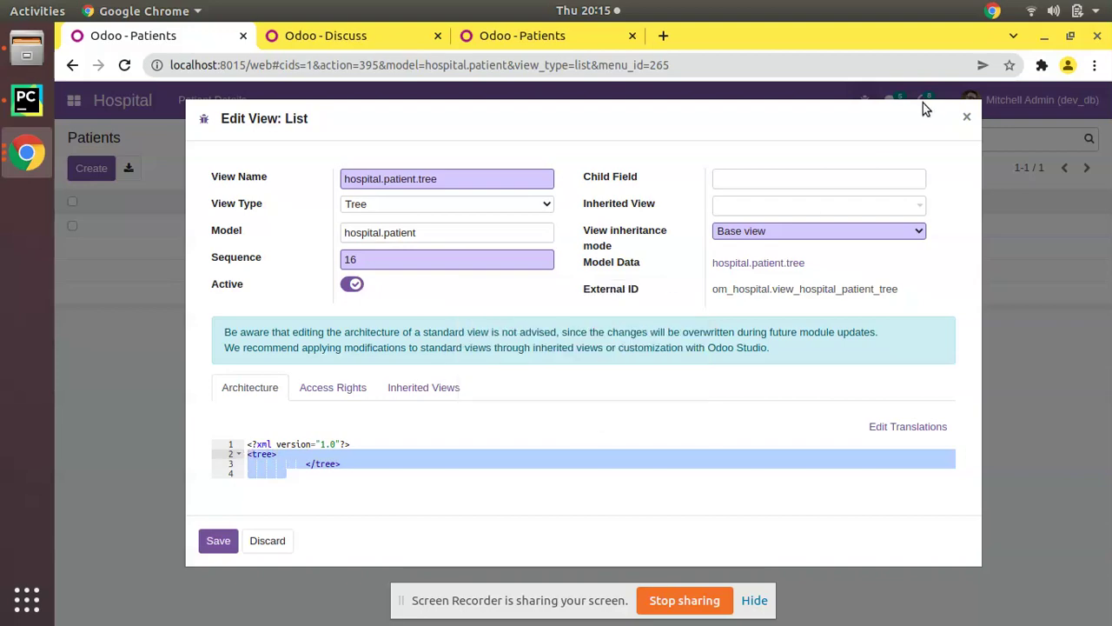
{"action": "left_click", "coordinate": [964, 119]}
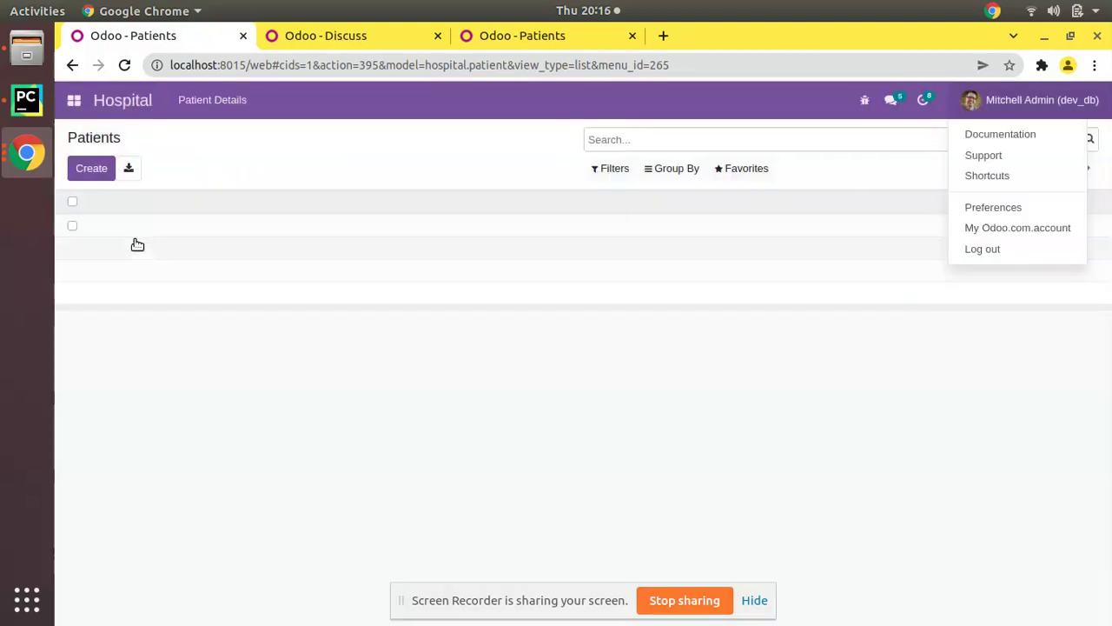
Step: Copy the name and age field lines into the tree block and align the age line
{"action": "left_click", "coordinate": [26, 100]}
{"action": "left_click", "coordinate": [503, 205]}
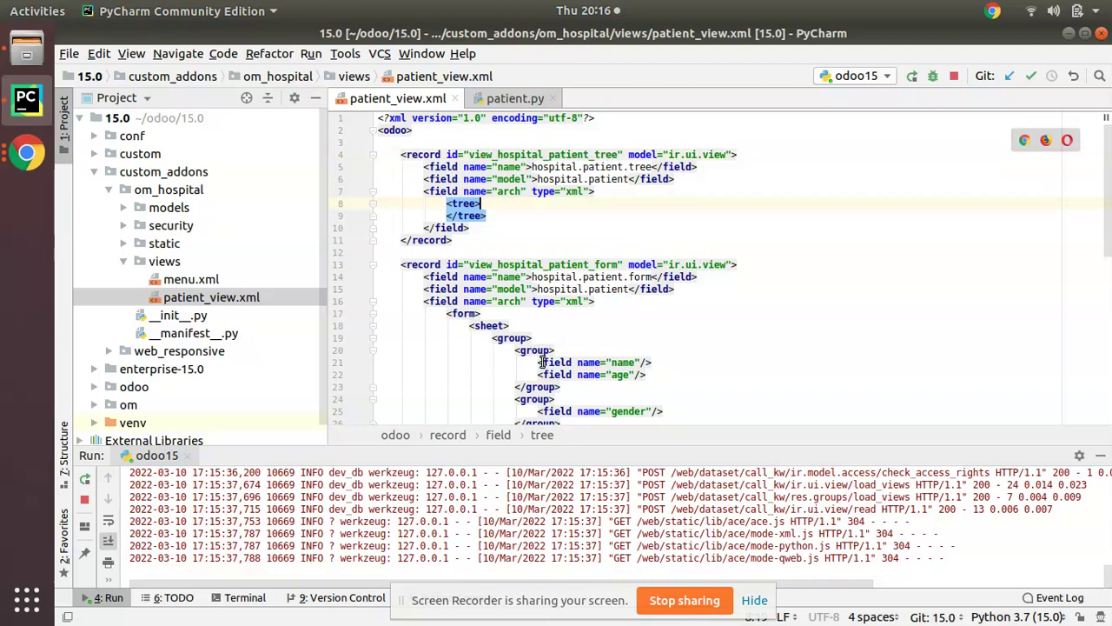
{"action": "left_click_drag", "start_coordinate": [540, 362], "coordinate": [647, 375]}
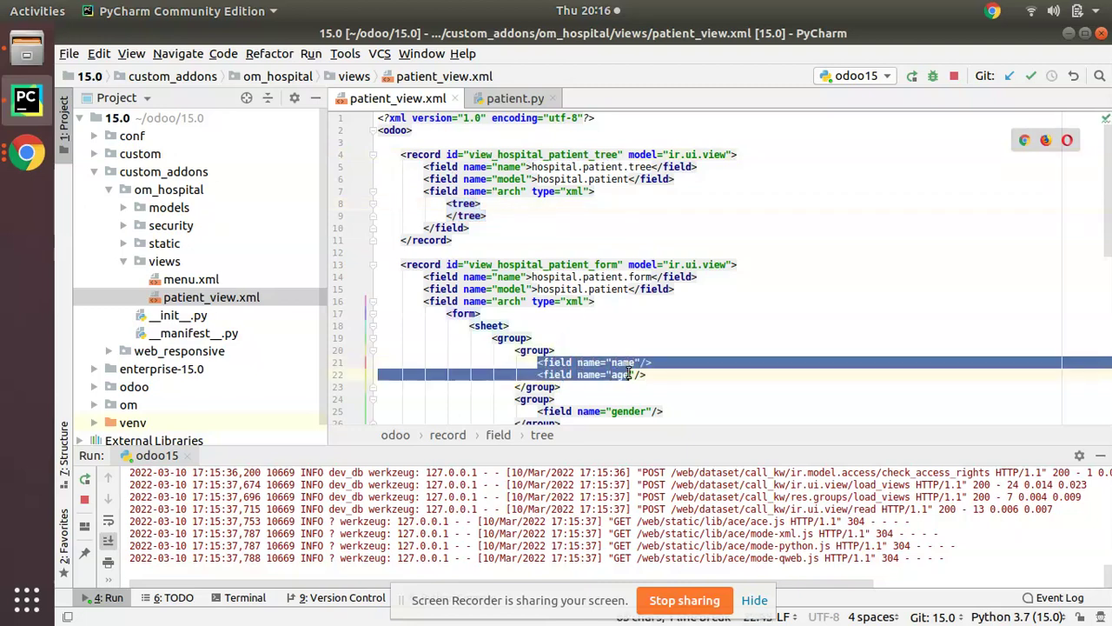
{"action": "key", "text": "ctrl+c"}
{"action": "left_click", "coordinate": [517, 205]}
{"action": "key", "text": "Return"}
{"action": "key", "text": "ctrl+v"}
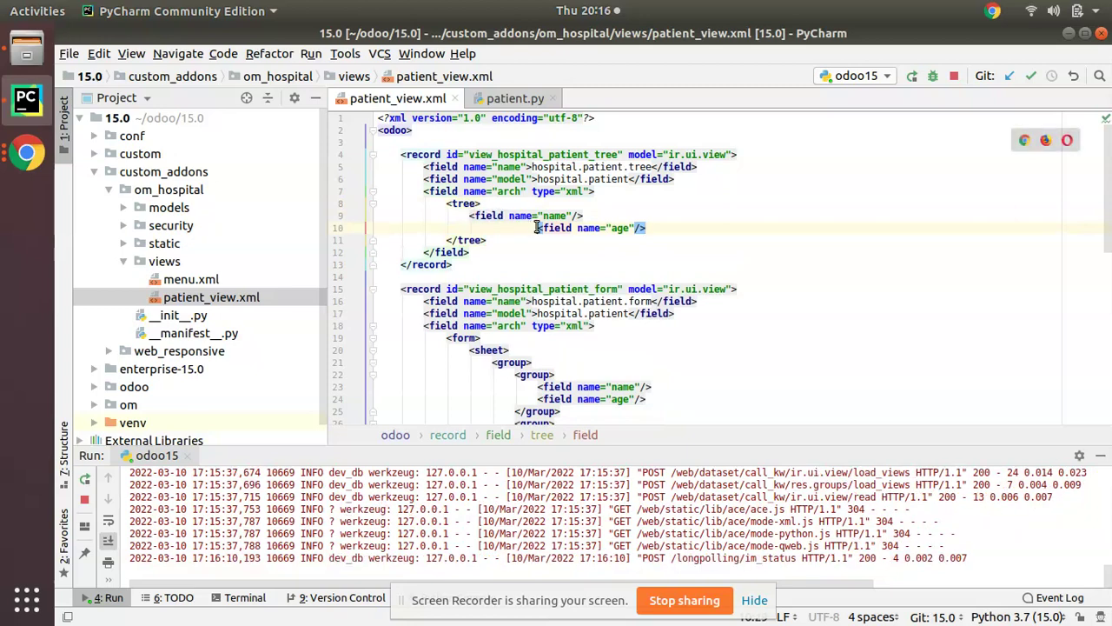
{"action": "key", "text": "BackSpace"}
Step: Review the tree block and rerun the Odoo server
{"action": "scroll", "coordinate": [574, 316], "scroll_direction": "down", "scroll_amount": 2}
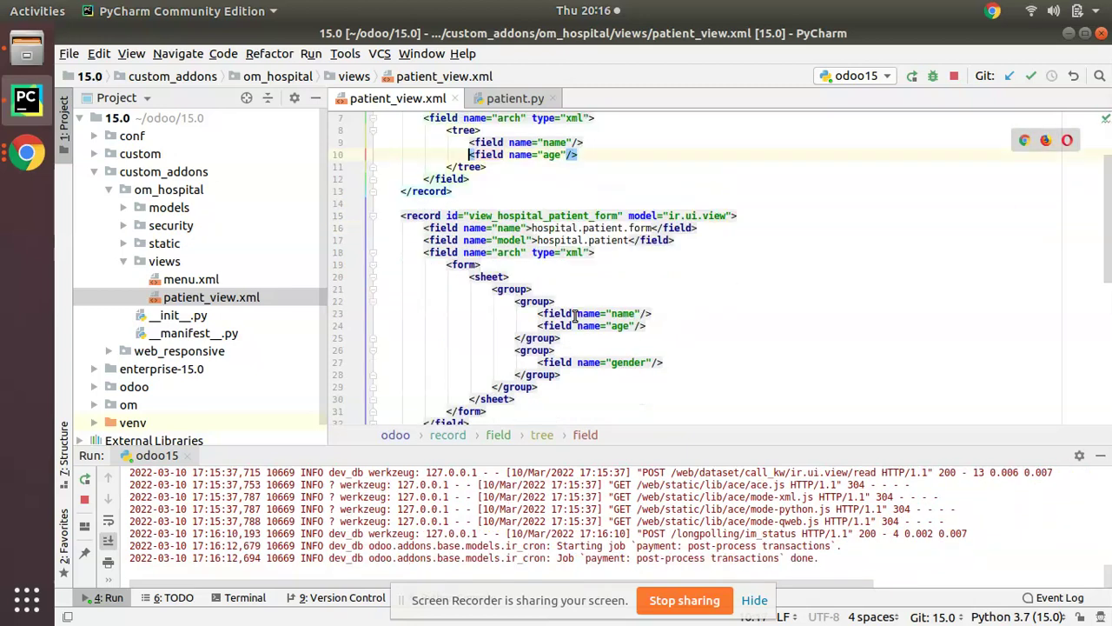
{"action": "scroll", "coordinate": [543, 219], "scroll_direction": "up", "scroll_amount": 1}
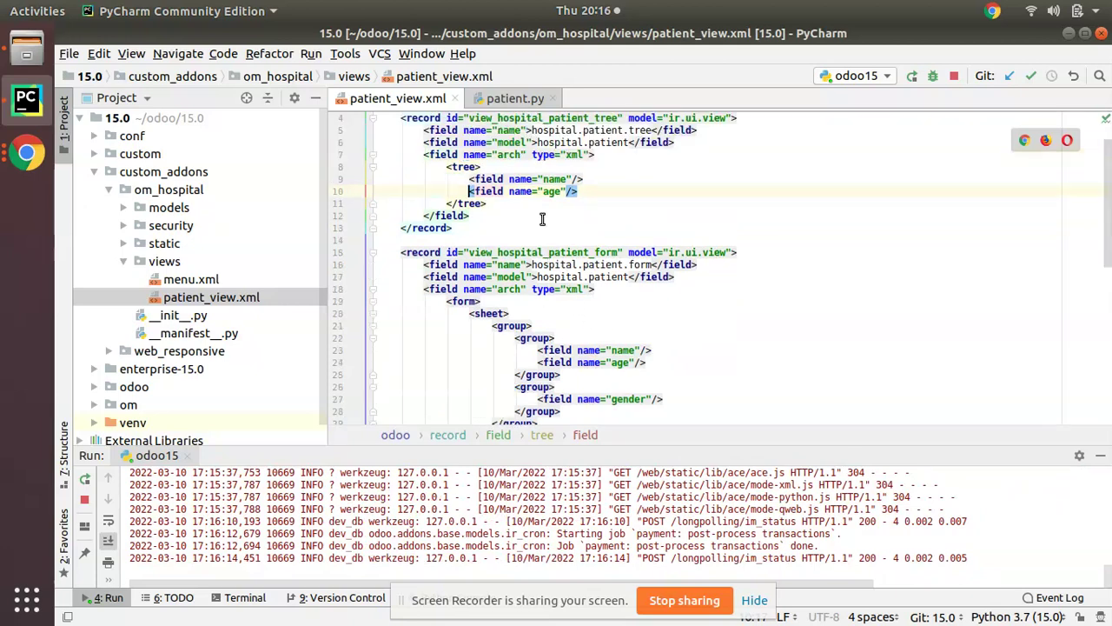
{"action": "left_click_drag", "start_coordinate": [448, 167], "coordinate": [488, 204]}
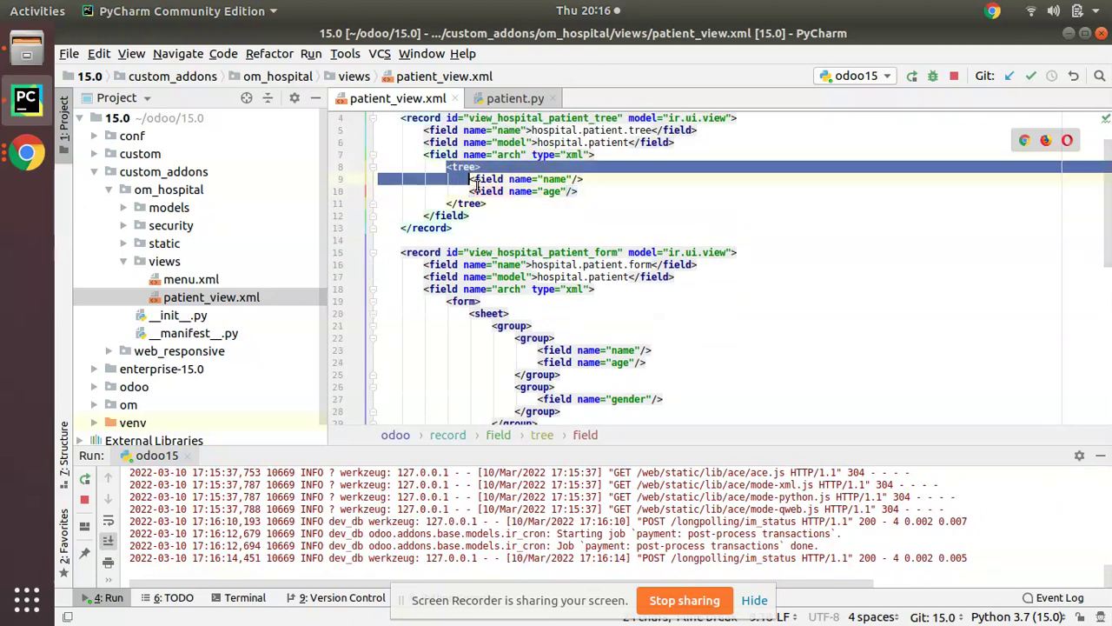
{"action": "left_click", "coordinate": [85, 479]}
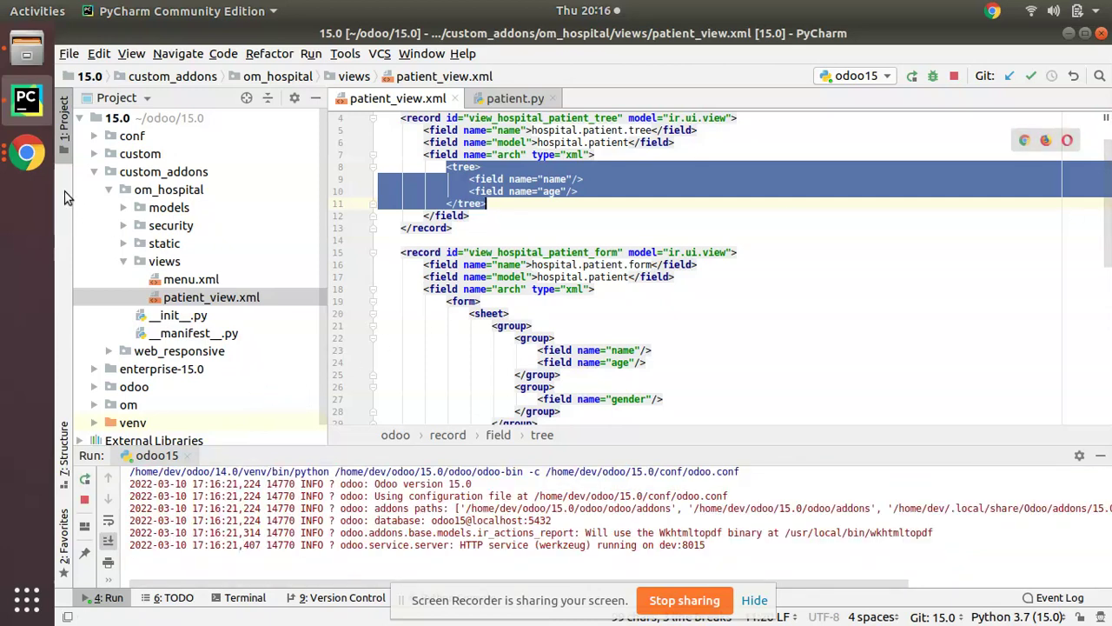
Step: Upgrade Hospital Management from Apps and return to Patients, now showing Name and Age columns
{"action": "left_click", "coordinate": [26, 153]}
{"action": "left_click", "coordinate": [105, 124]}
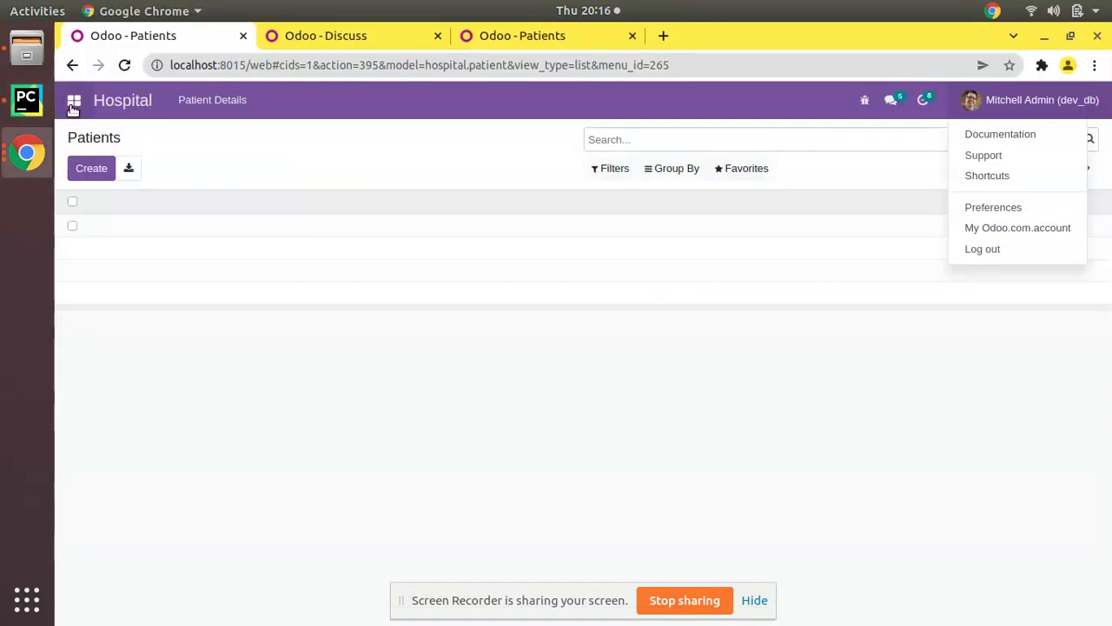
{"action": "left_click", "coordinate": [73, 100]}
{"action": "left_click", "coordinate": [266, 167]}
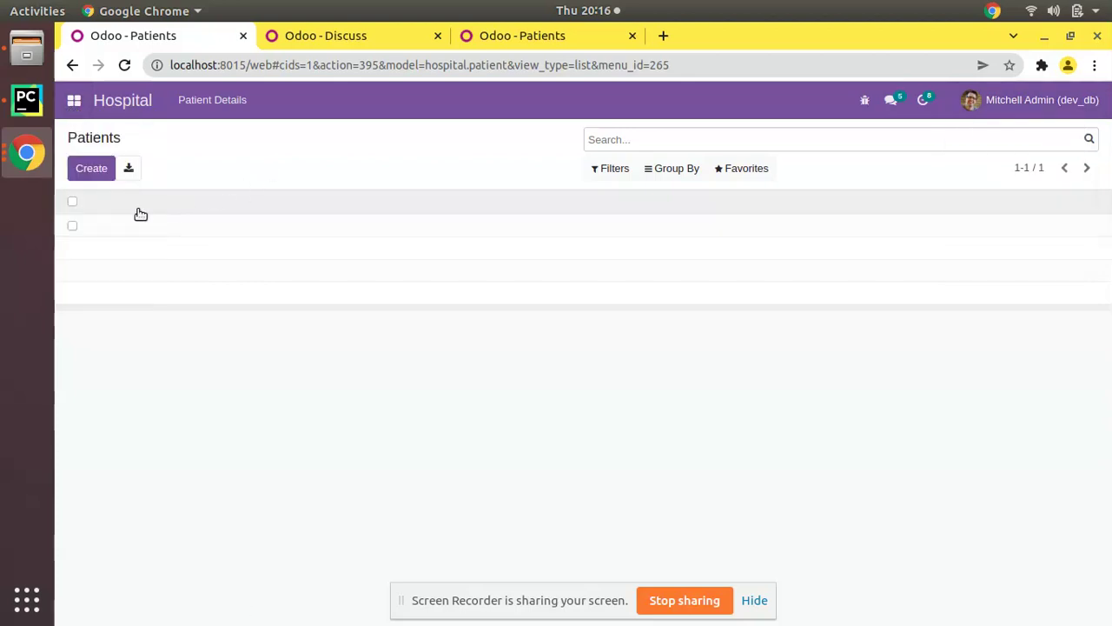
{"action": "left_click", "coordinate": [74, 100]}
{"action": "left_click", "coordinate": [108, 259]}
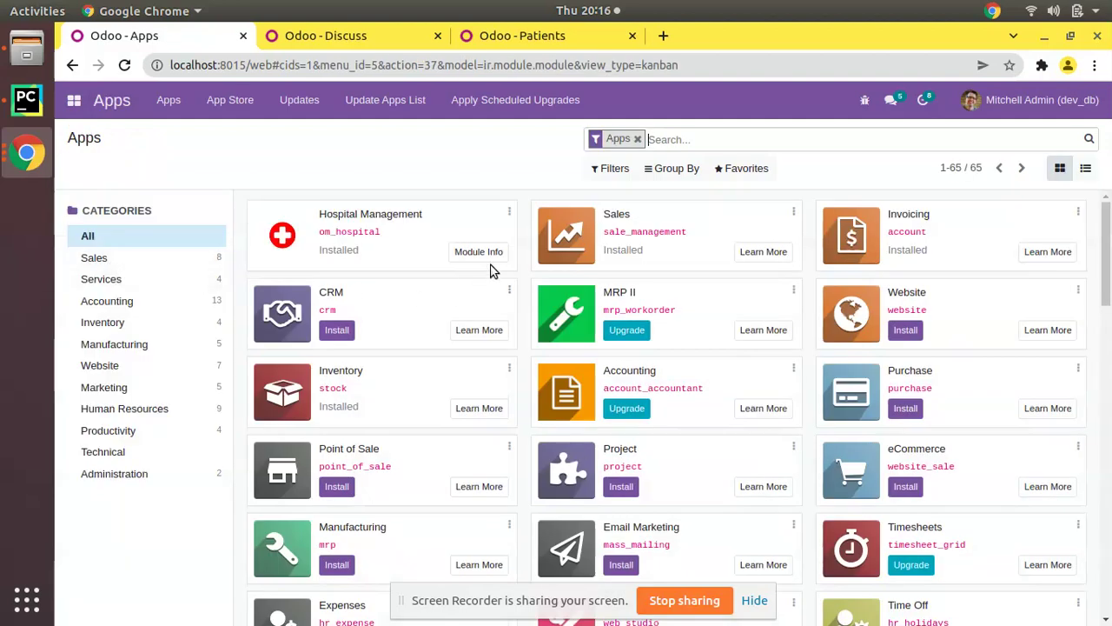
{"action": "left_click", "coordinate": [509, 213]}
{"action": "left_click", "coordinate": [494, 255]}
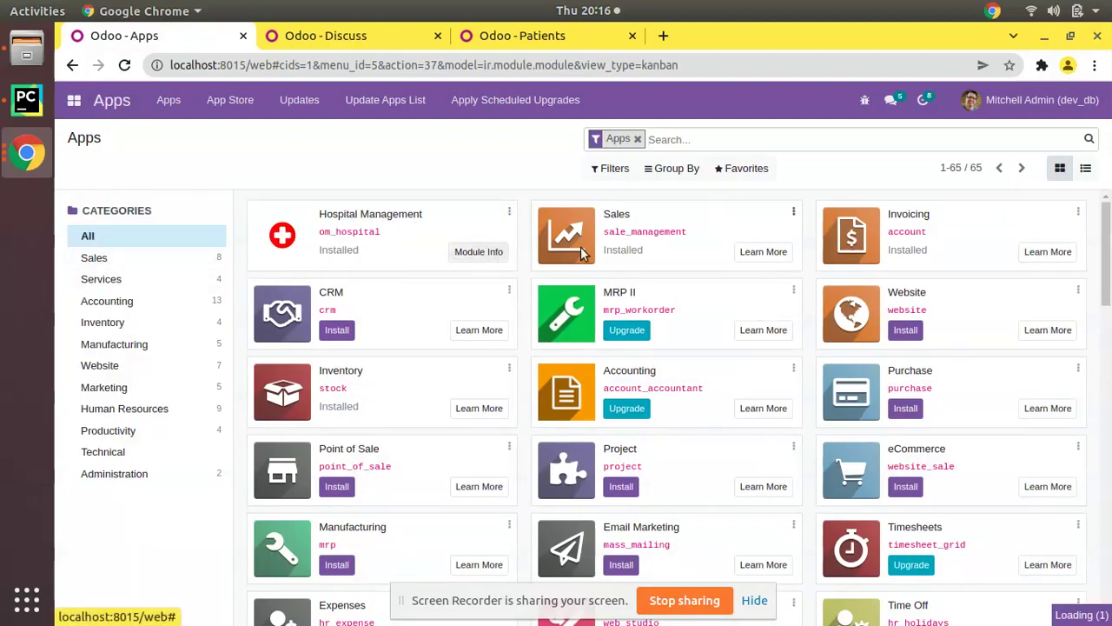
{"action": "left_click", "coordinate": [244, 87]}
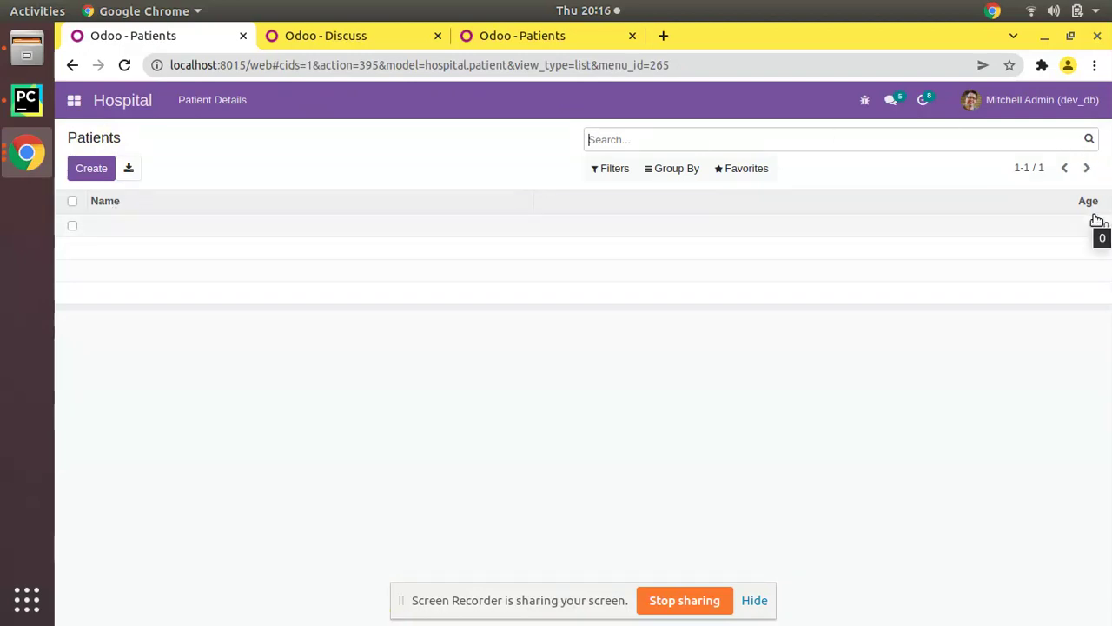
{"action": "left_click", "coordinate": [26, 100]}
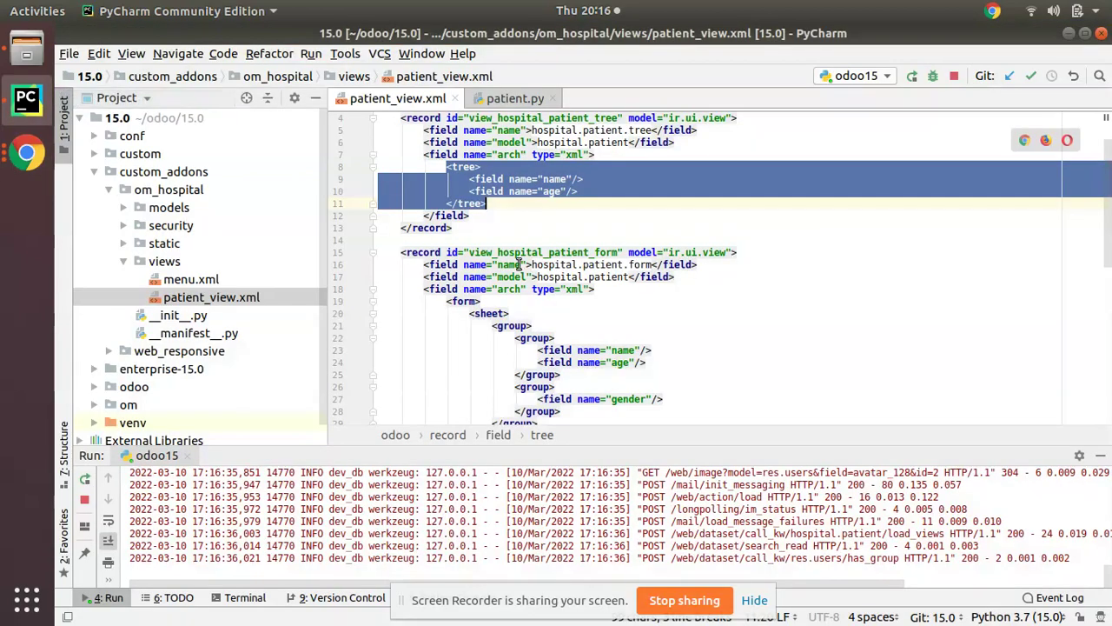
Step: Duplicate the age field line with Ctrl+D and rename the copy to gender
{"action": "left_click", "coordinate": [525, 190]}
{"action": "key", "text": "ctrl+d"}
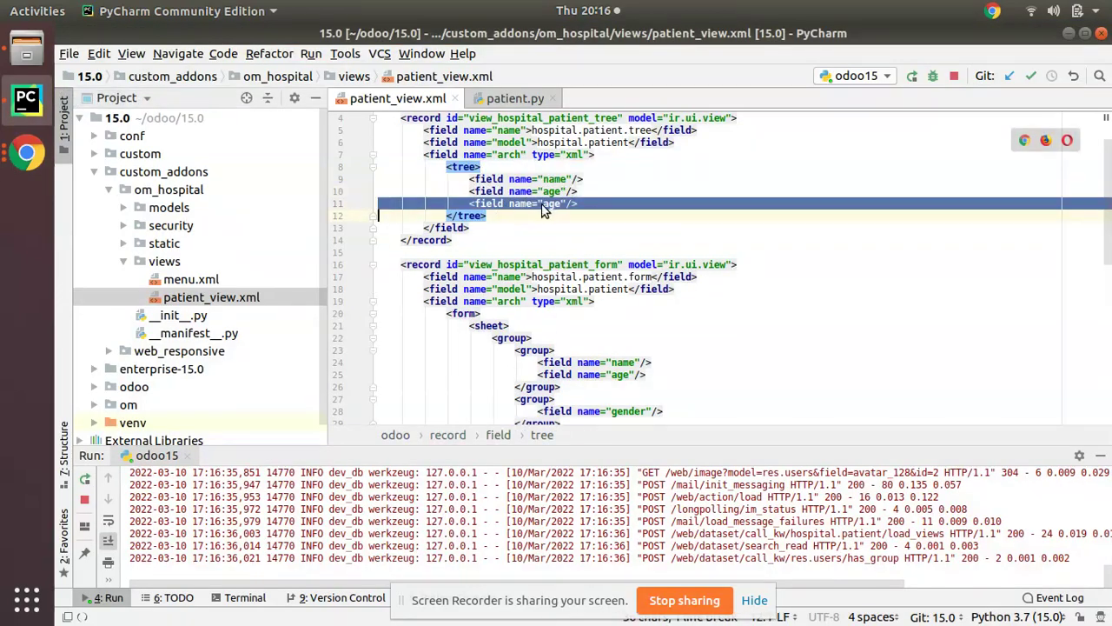
{"action": "double_click", "coordinate": [548, 204]}
{"action": "type", "text": "gender"}
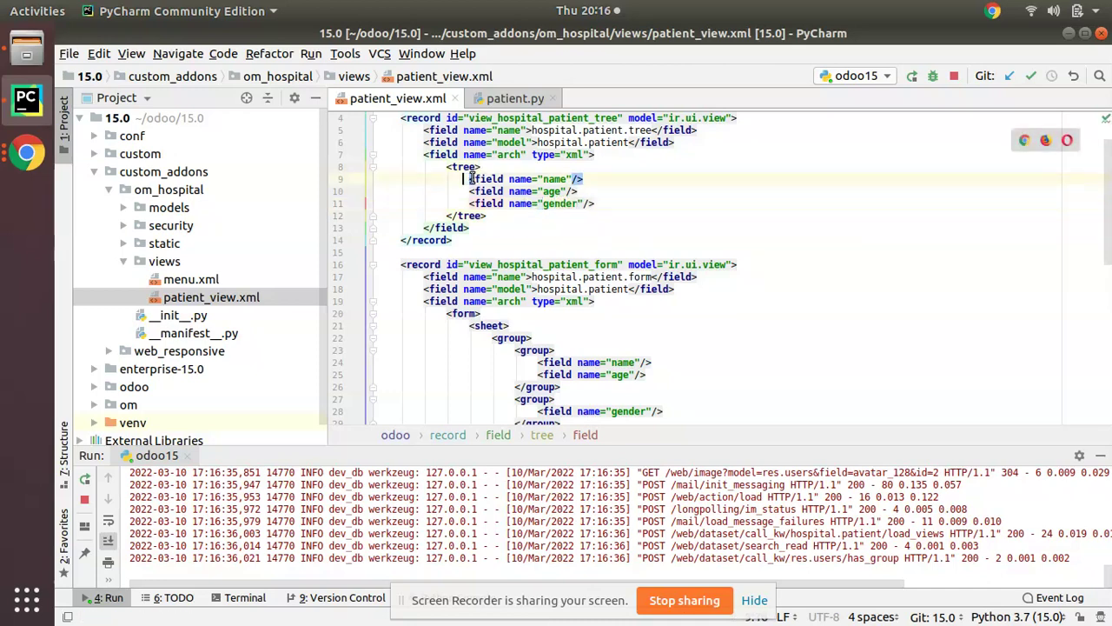
{"action": "left_click_drag", "start_coordinate": [470, 178], "coordinate": [563, 184]}
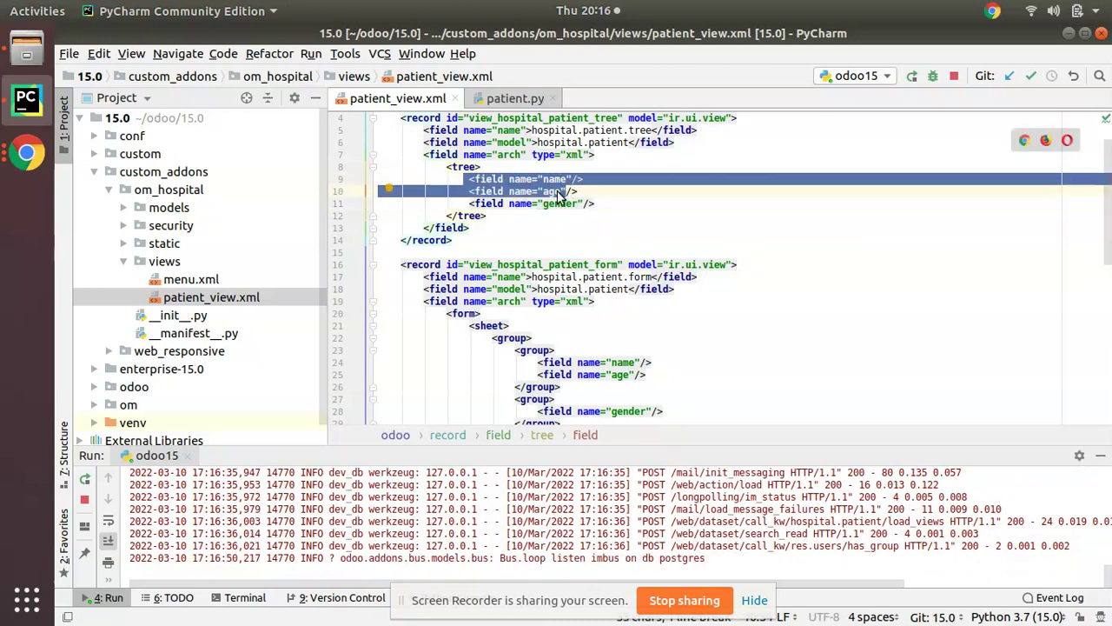
{"action": "left_click", "coordinate": [559, 193]}
{"action": "double_click", "coordinate": [558, 204]}
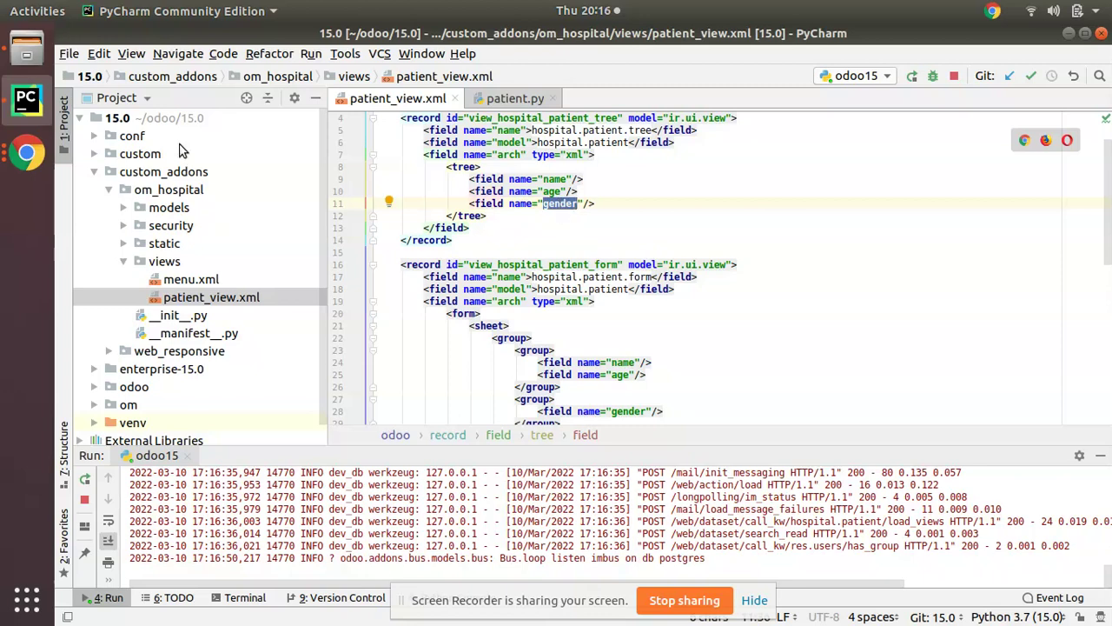
{"action": "left_click", "coordinate": [27, 153]}
{"action": "left_click", "coordinate": [162, 130]}
Step: Upgrade Hospital Management in the second tab, then reload Patients to show the Gender column with Male
{"action": "left_click", "coordinate": [300, 47]}
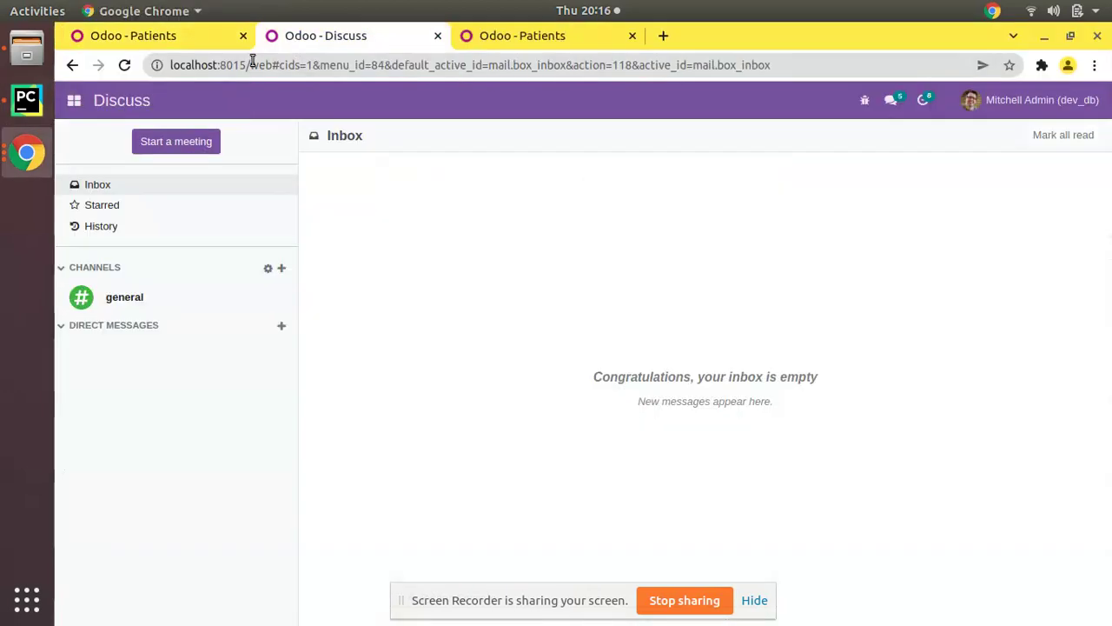
{"action": "left_click", "coordinate": [74, 100]}
{"action": "left_click", "coordinate": [96, 256]}
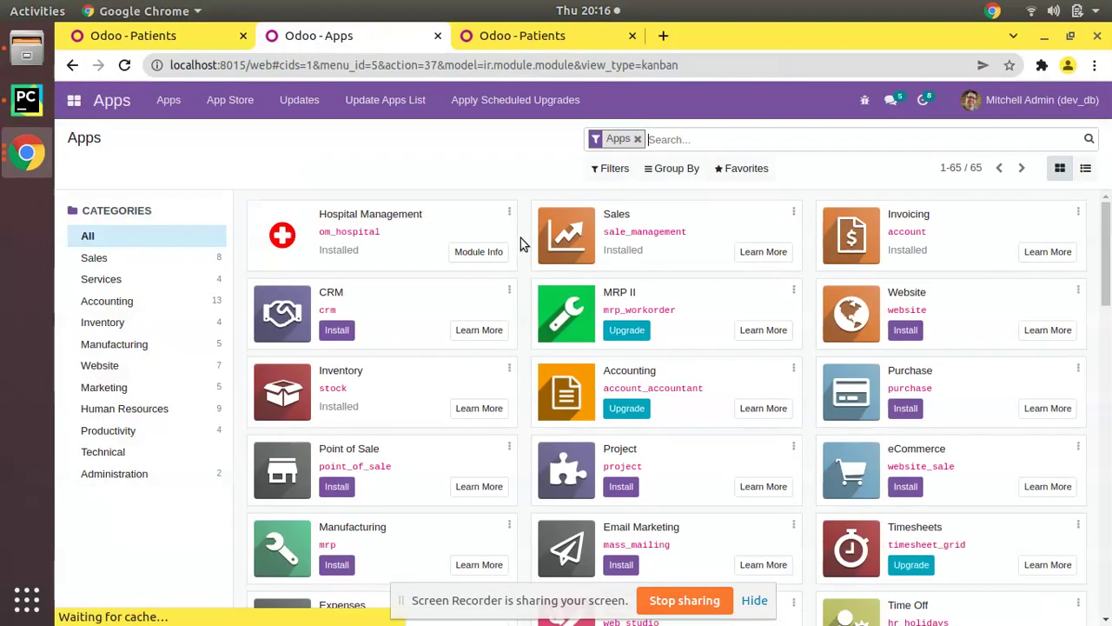
{"action": "left_click", "coordinate": [509, 213]}
{"action": "left_click", "coordinate": [459, 261]}
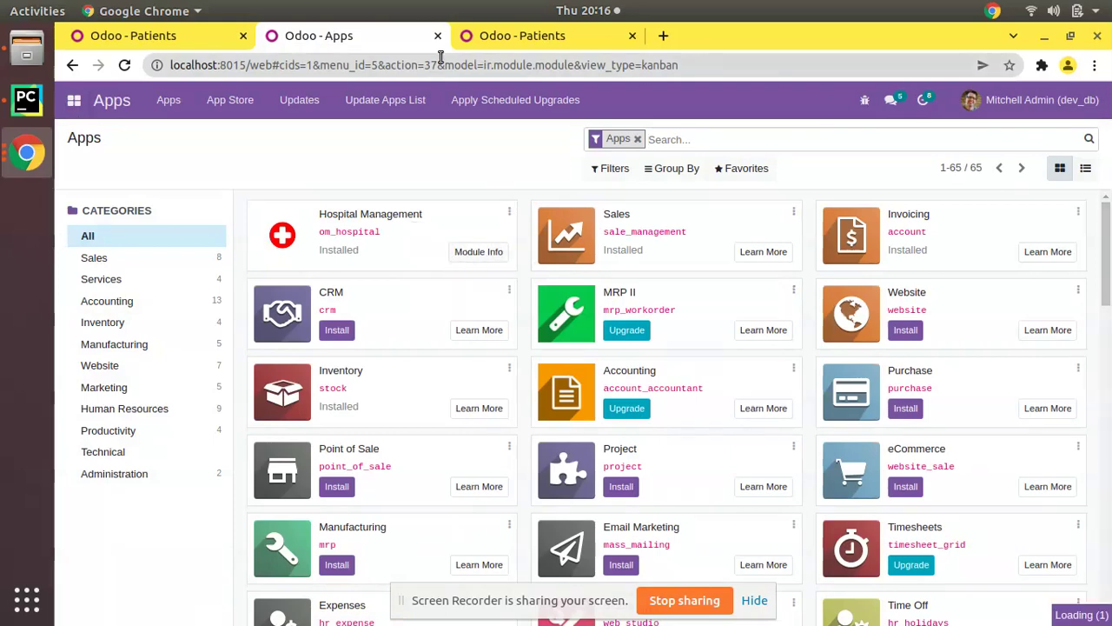
{"action": "left_click", "coordinate": [221, 36]}
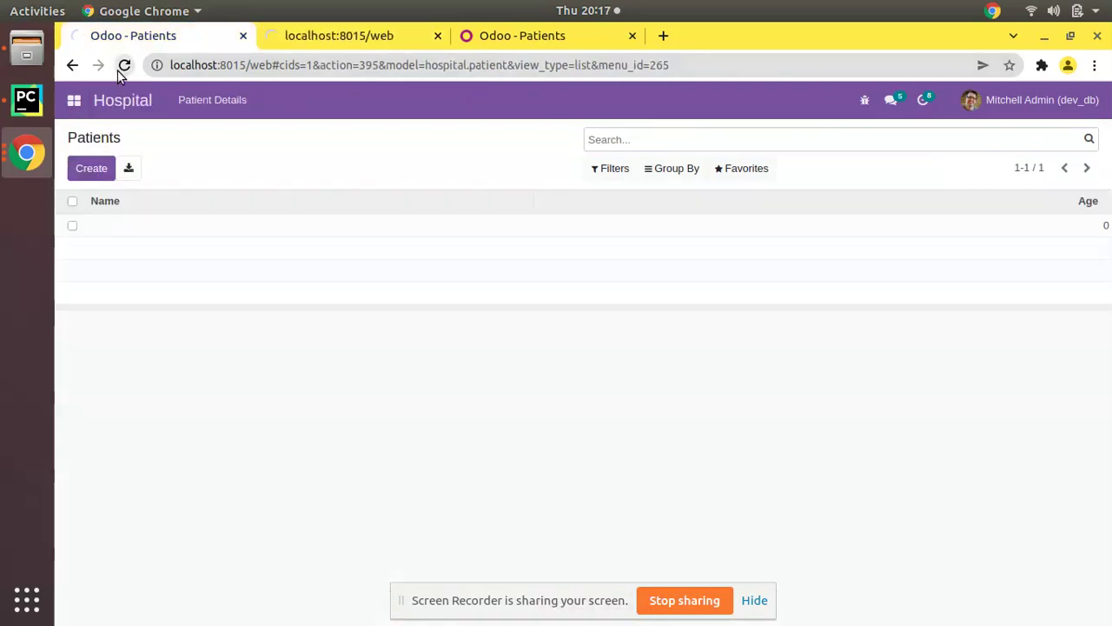
{"action": "left_click", "coordinate": [122, 68]}
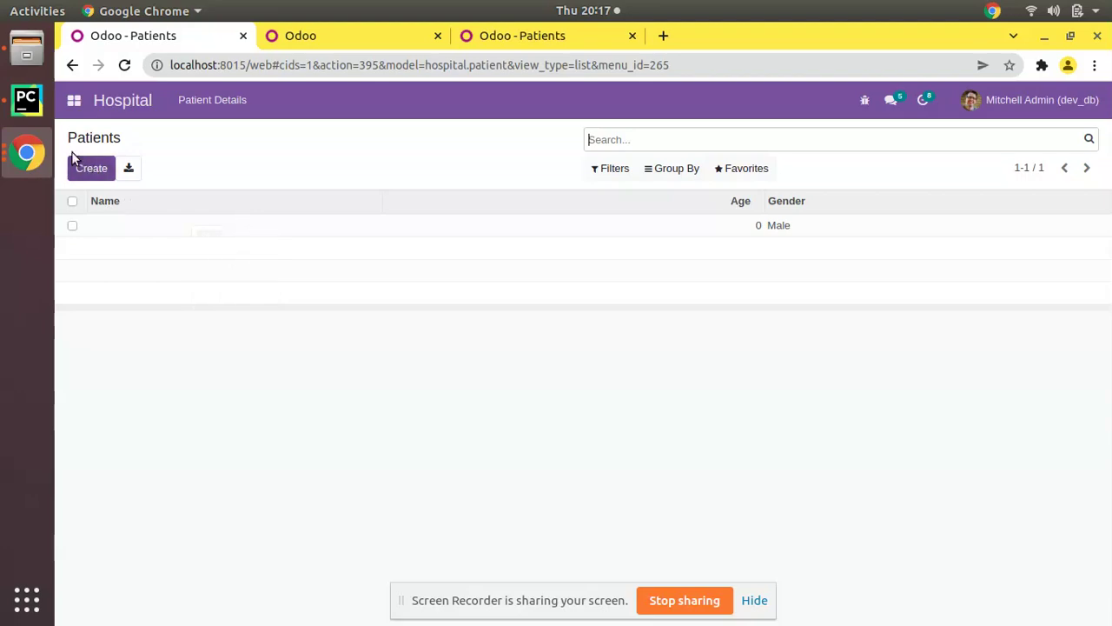
{"action": "left_click", "coordinate": [26, 100]}
{"action": "mouse_move", "coordinate": [549, 175]}
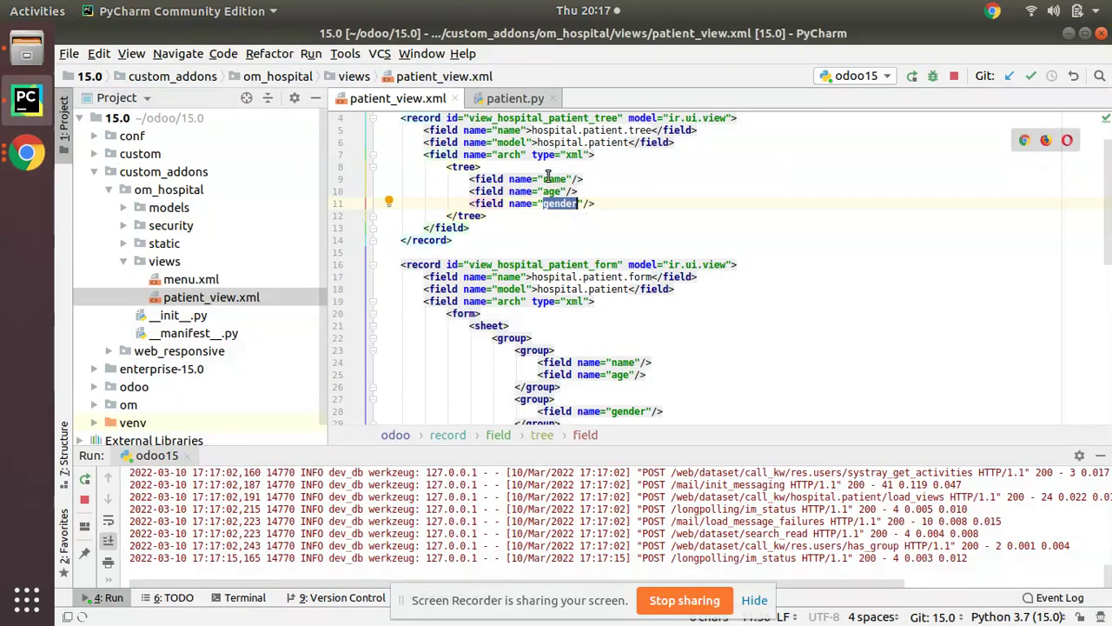
Step: Check the name field's Name label in the patient model code
{"action": "left_click", "coordinate": [514, 99]}
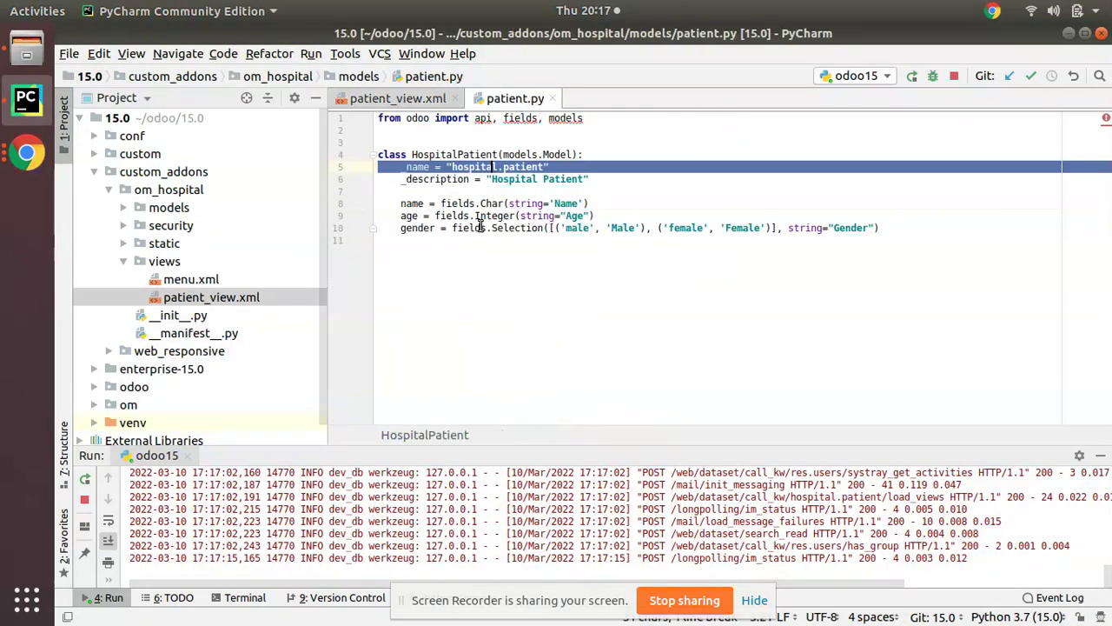
{"action": "triple_click", "coordinate": [425, 203]}
{"action": "left_click", "coordinate": [565, 205]}
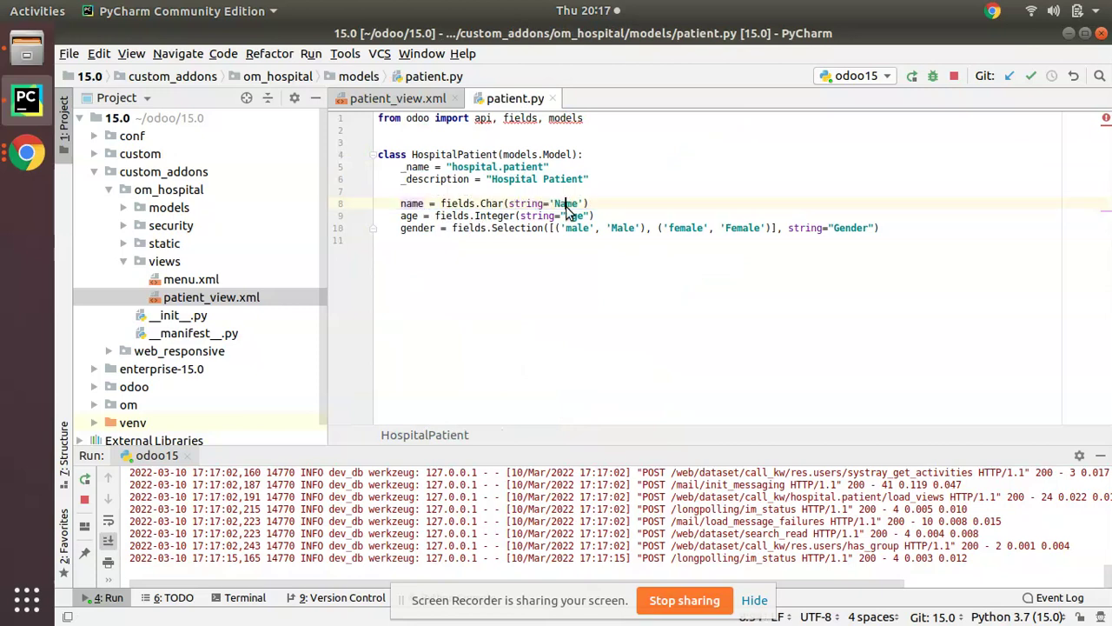
{"action": "double_click", "coordinate": [566, 205]}
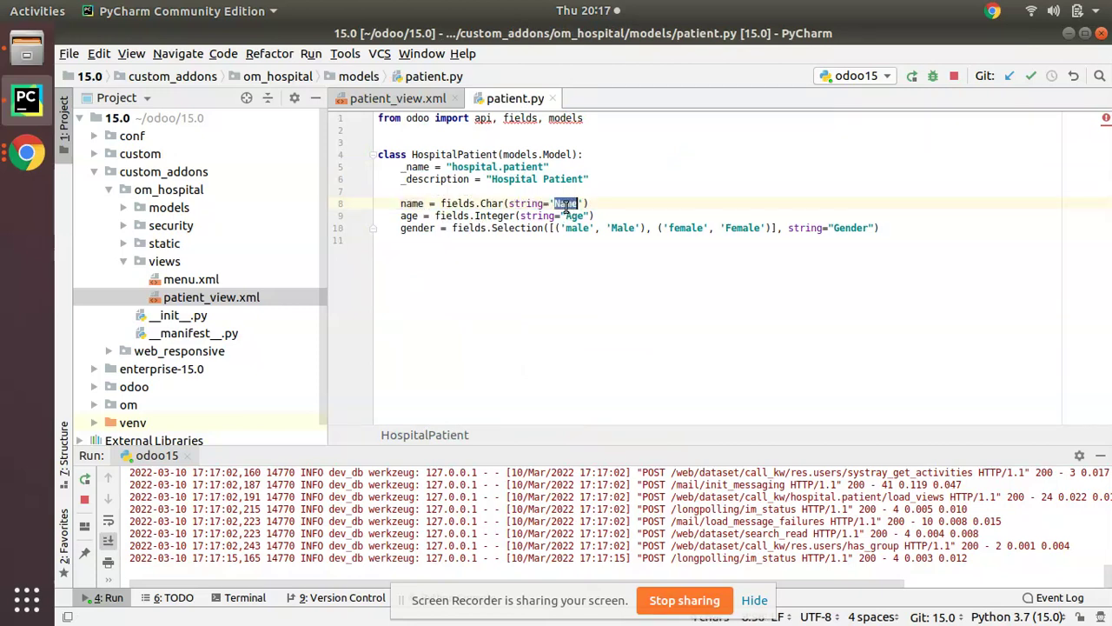
{"action": "left_click", "coordinate": [412, 101]}
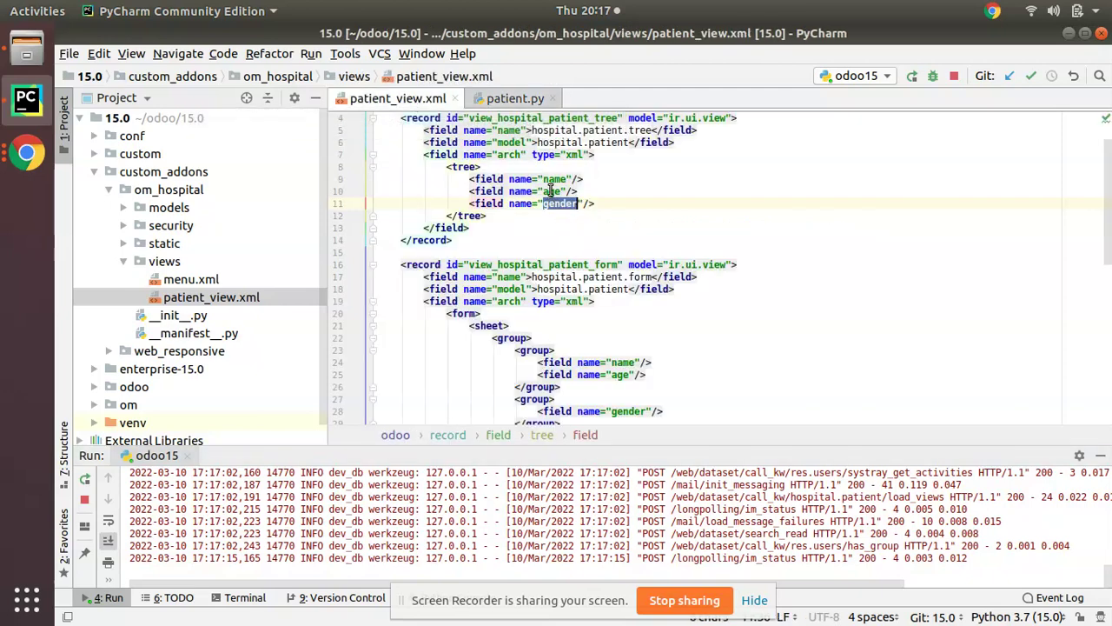
Step: Add string="Patient Name" to the tree view's name field, then bring the Odoo Patients list forward
{"action": "type", "text": "stri"}
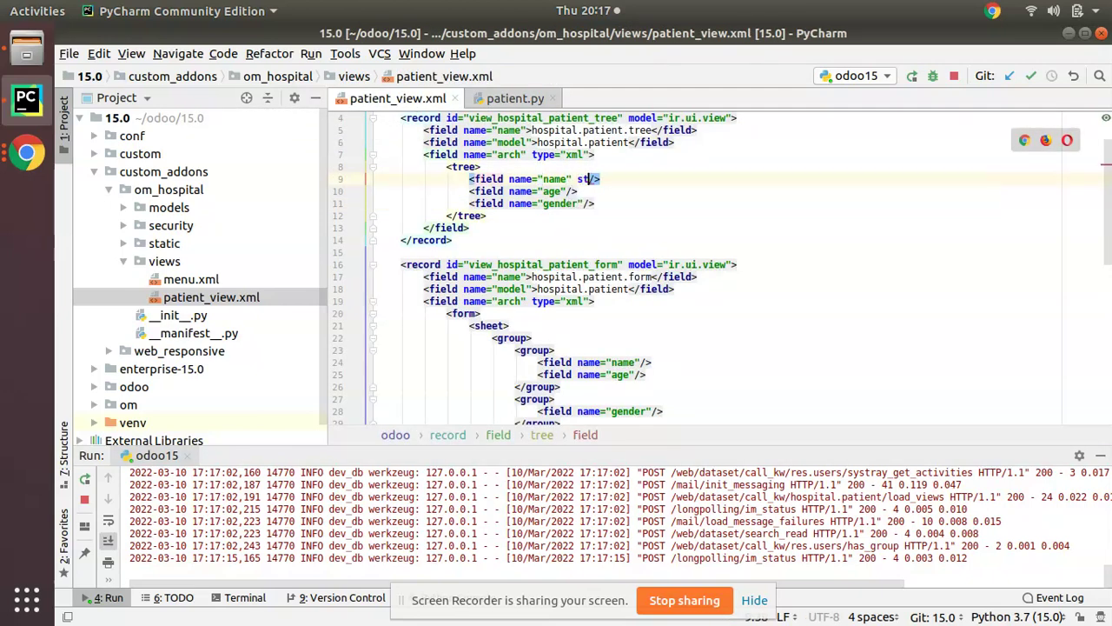
{"action": "type", "text": "ng=\""}
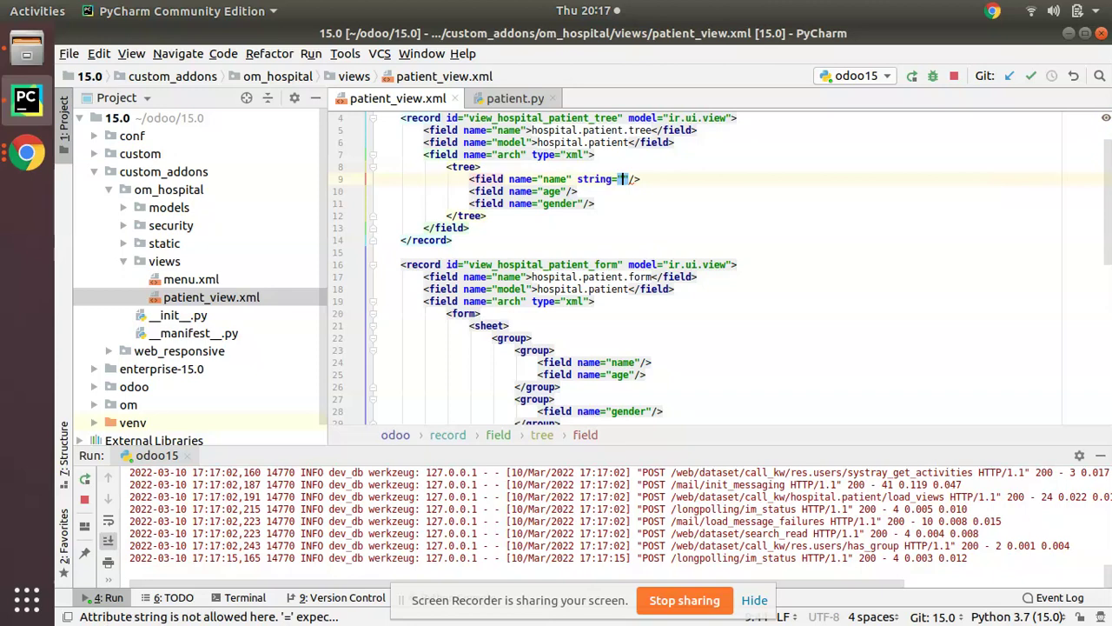
{"action": "type", "text": "P"}
{"action": "type", "text": "atie"}
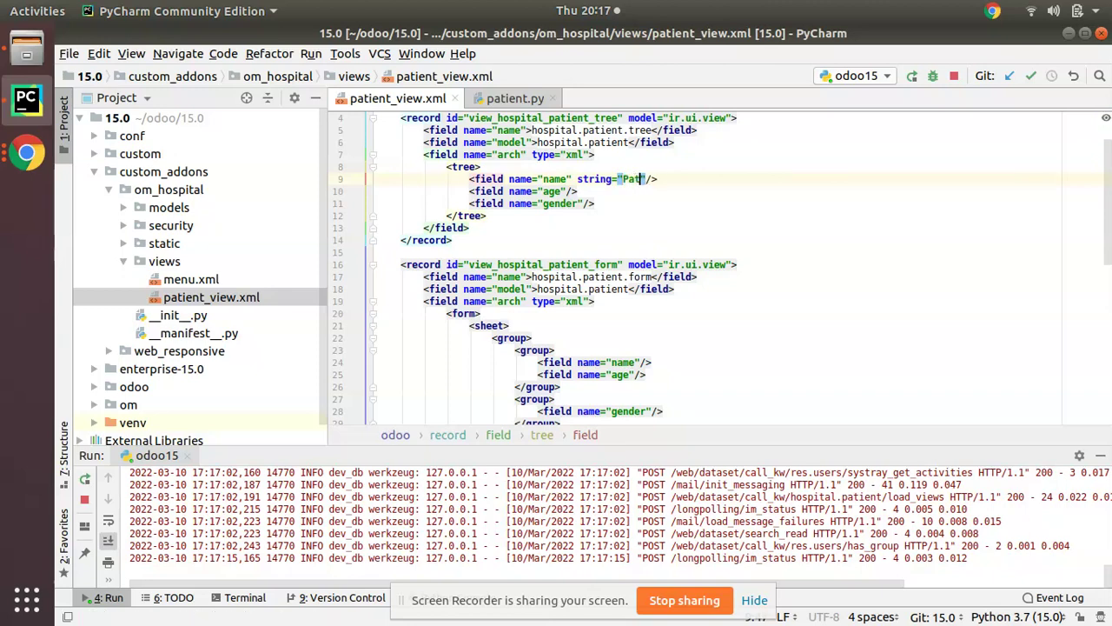
{"action": "type", "text": "nt Na"}
{"action": "type", "text": "me"}
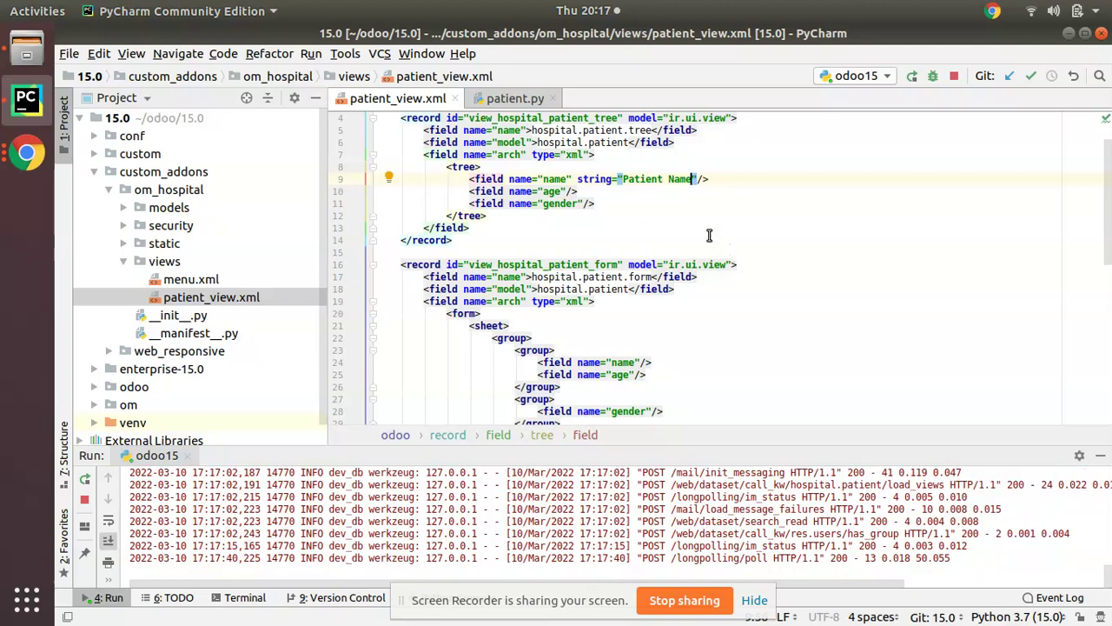
{"action": "left_click_drag", "start_coordinate": [578, 179], "coordinate": [693, 178]}
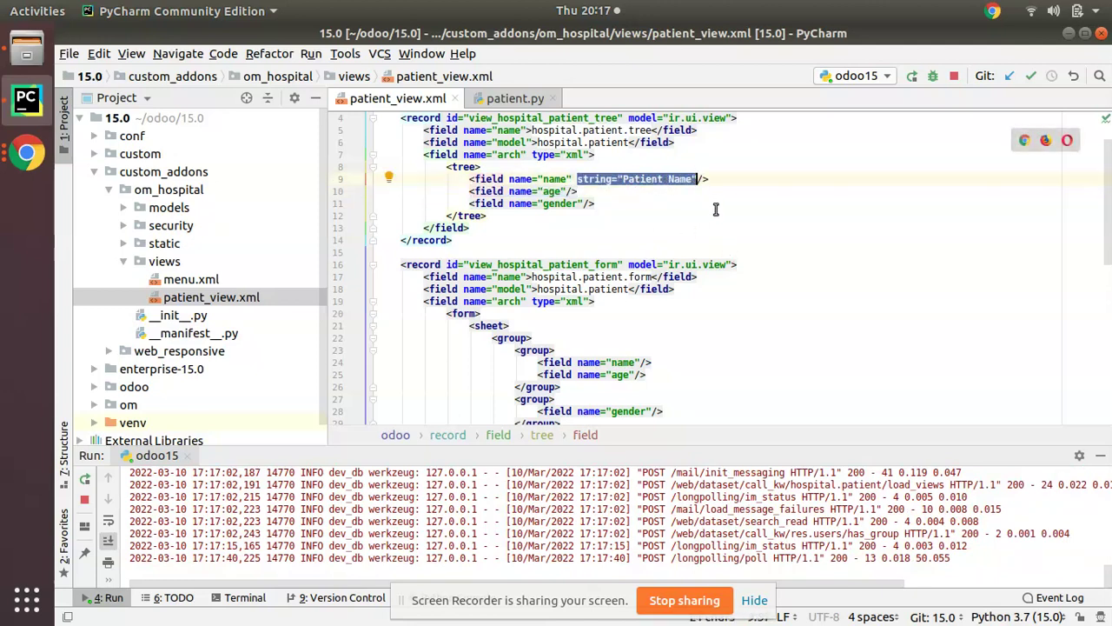
{"action": "left_click", "coordinate": [572, 179]}
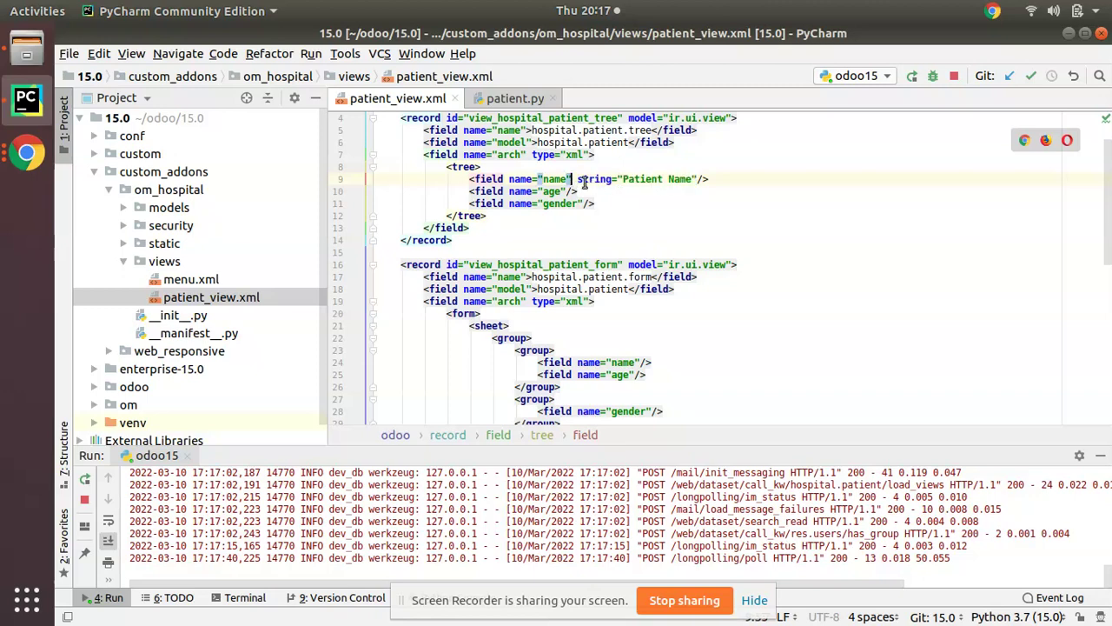
{"action": "mouse_move", "coordinate": [580, 179]}
{"action": "left_mouse_down"}
{"action": "mouse_move", "coordinate": [608, 179]}
{"action": "mouse_move", "coordinate": [577, 191]}
{"action": "left_mouse_up"}
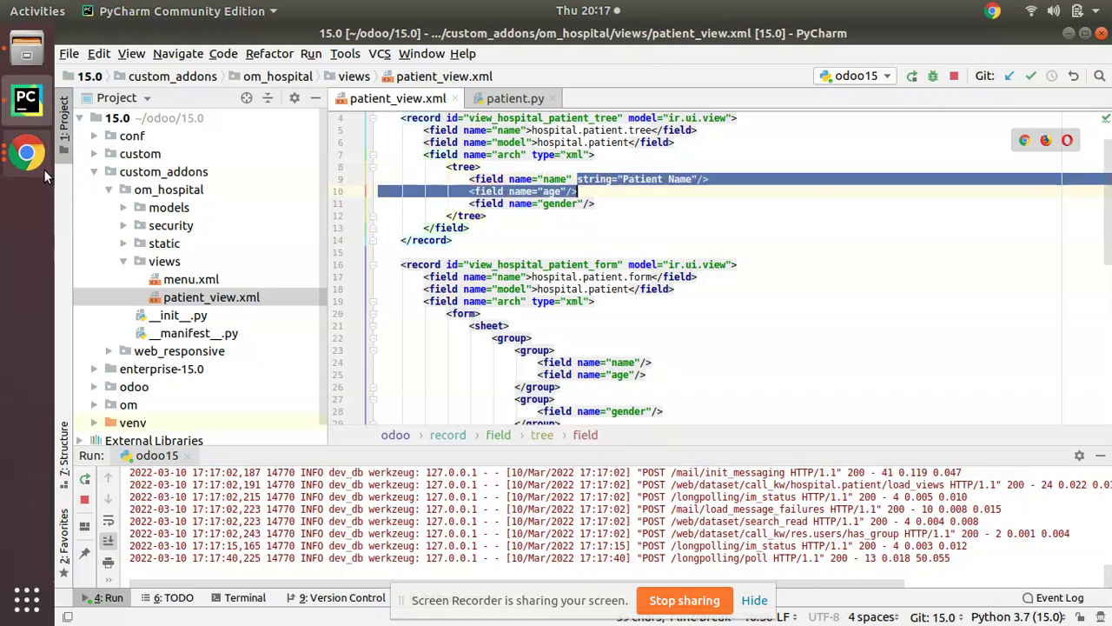
{"action": "left_click", "coordinate": [28, 156]}
{"action": "left_click", "coordinate": [96, 140]}
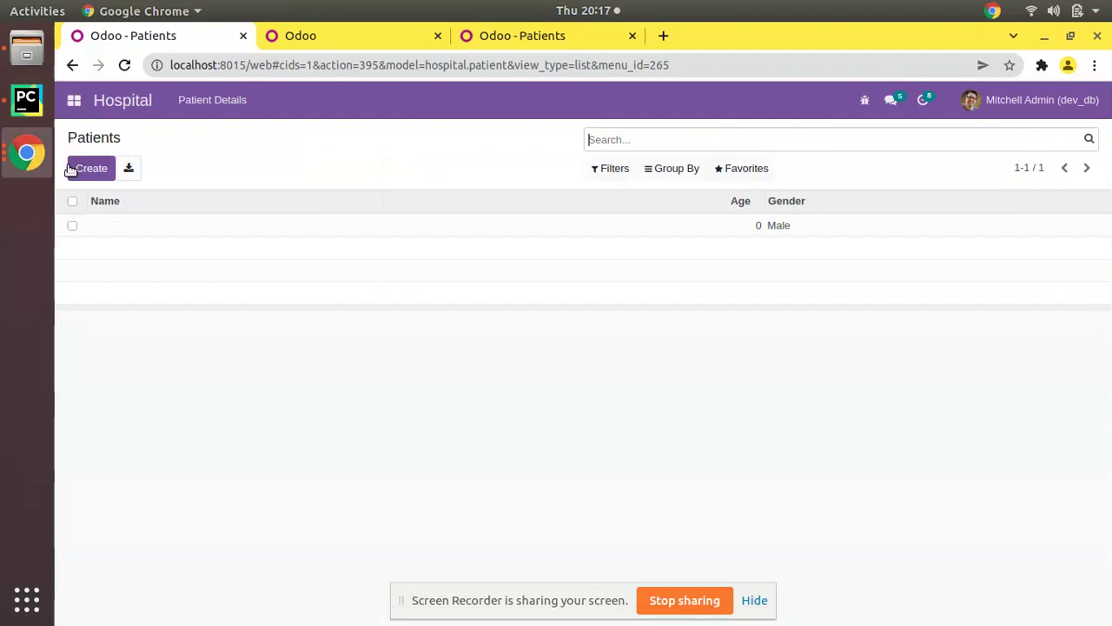
Step: Check the name field's label definition in patient.py
{"action": "left_click", "coordinate": [26, 100]}
{"action": "left_click", "coordinate": [515, 98]}
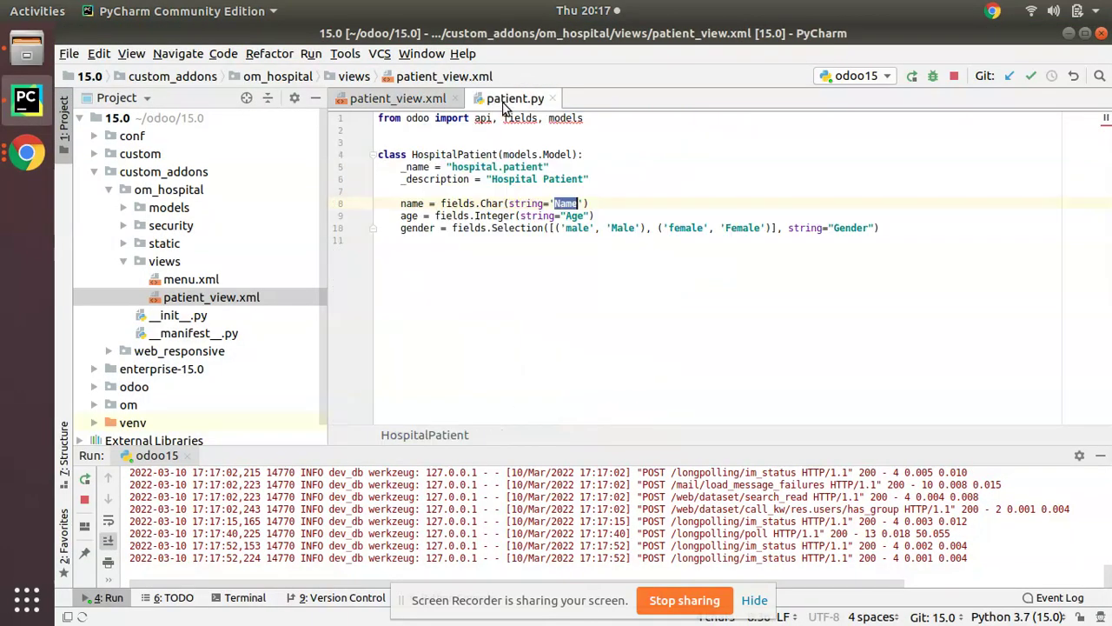
{"action": "double_click", "coordinate": [525, 204]}
{"action": "triple_click", "coordinate": [525, 207]}
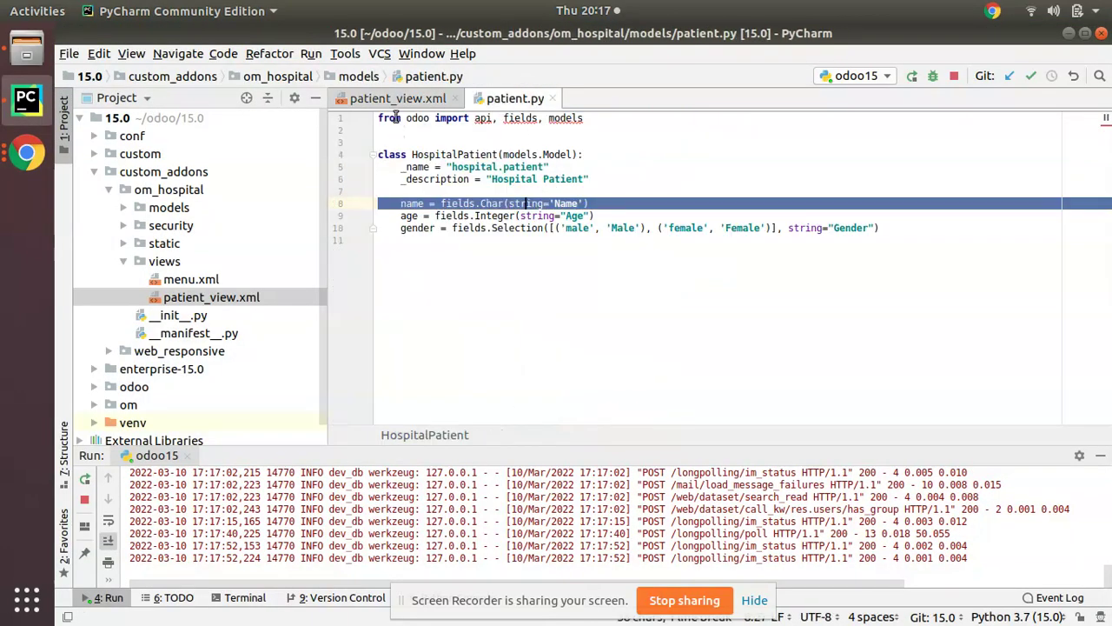
Step: Go back to patient_view.xml and rerun the Odoo server from the Run panel
{"action": "key", "text": "alt+Left"}
{"action": "left_click", "coordinate": [576, 190]}
{"action": "key", "text": "shift+Home"}
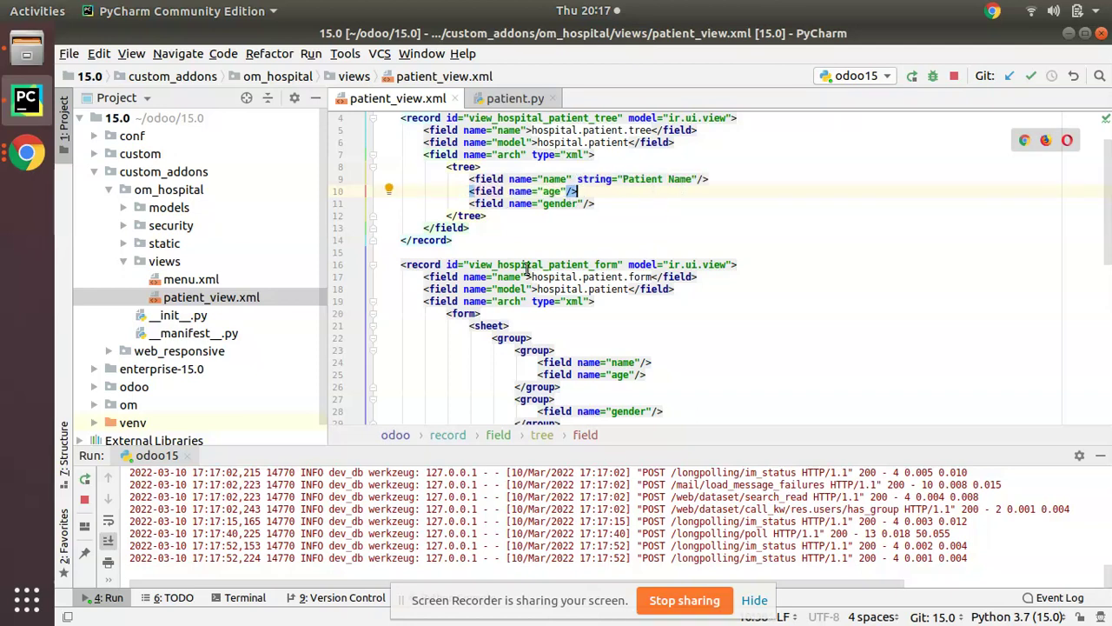
{"action": "left_click", "coordinate": [84, 478]}
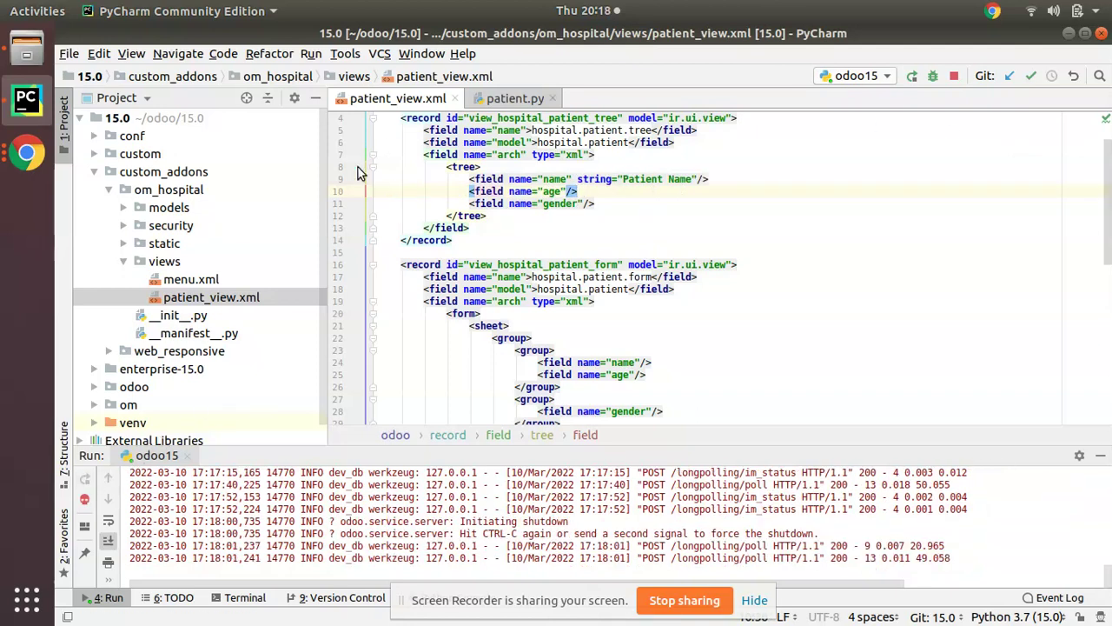
{"action": "left_click", "coordinate": [26, 153]}
Step: Upgrade the Hospital Management module from the Odoo Apps page
{"action": "left_click", "coordinate": [149, 103]}
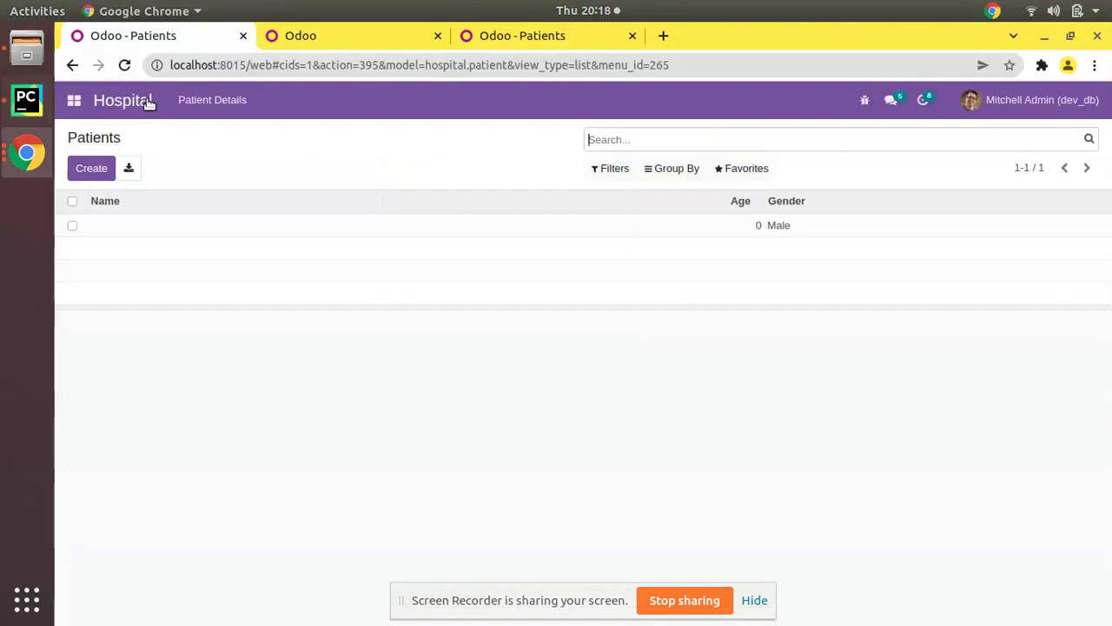
{"action": "left_click", "coordinate": [328, 43]}
{"action": "left_click", "coordinate": [74, 100]}
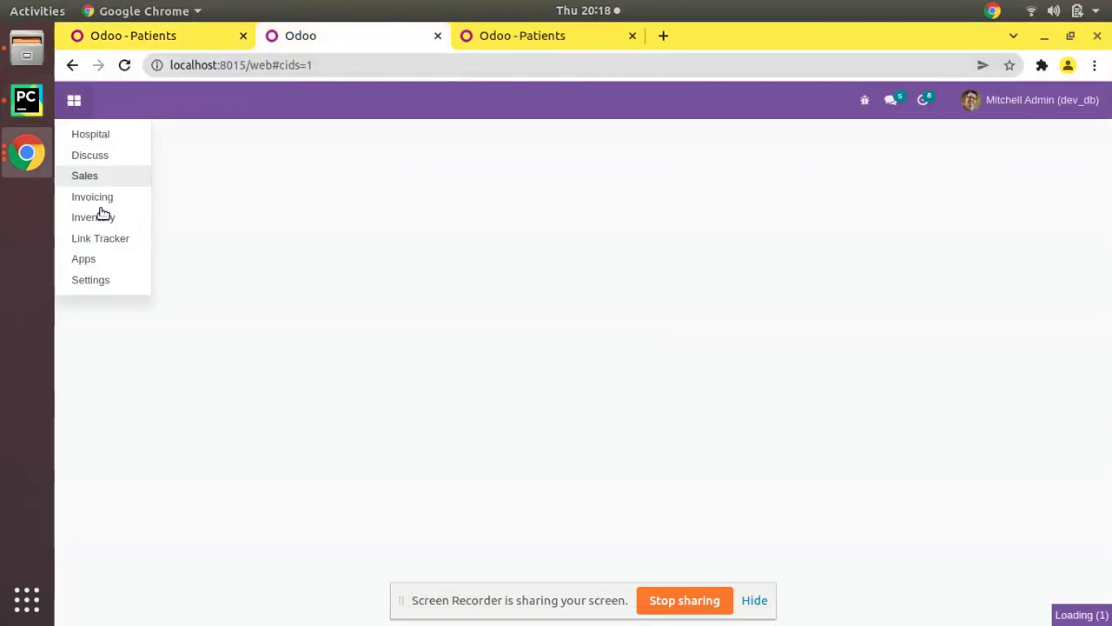
{"action": "left_click", "coordinate": [108, 268]}
{"action": "left_click", "coordinate": [510, 211]}
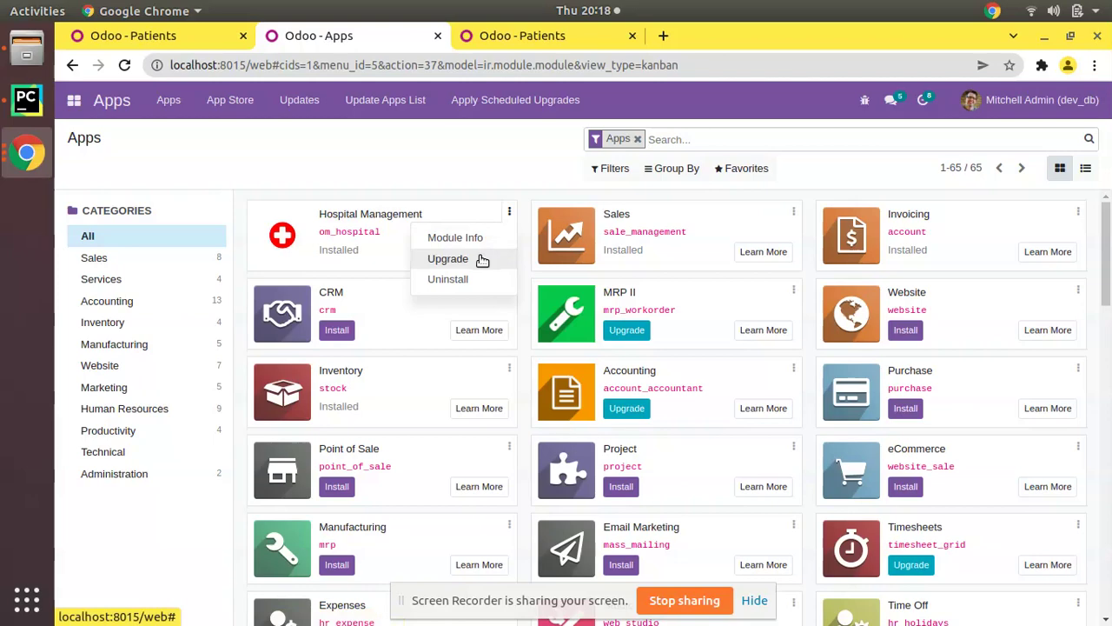
{"action": "left_click", "coordinate": [479, 256]}
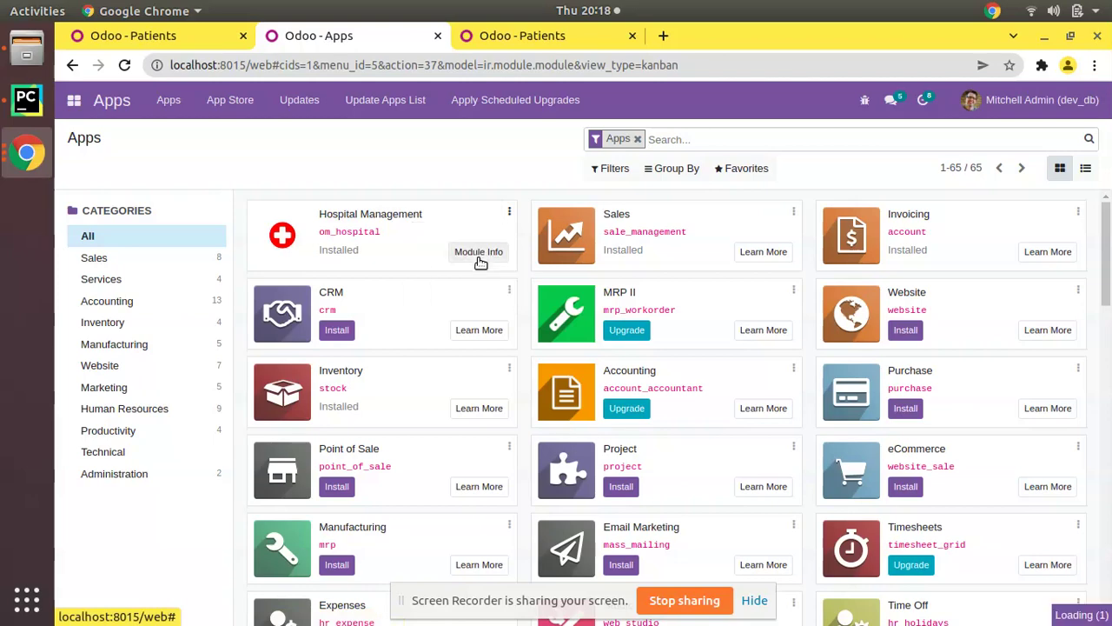
Step: Reload the Patients list tab to show the Patient Name column header
{"action": "left_click", "coordinate": [122, 37]}
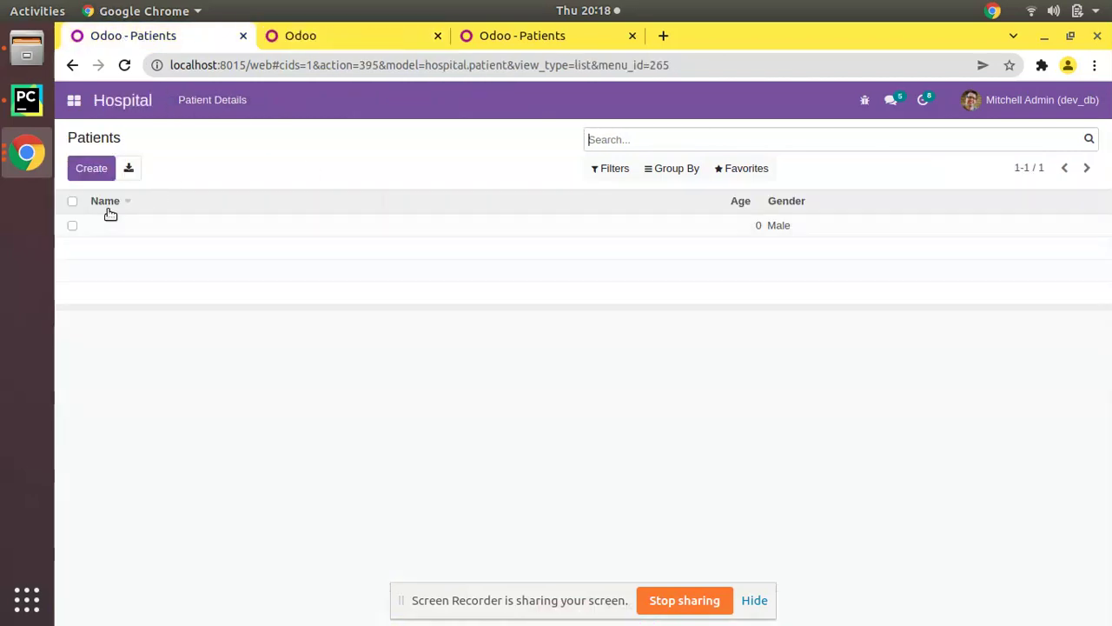
{"action": "left_click", "coordinate": [116, 73]}
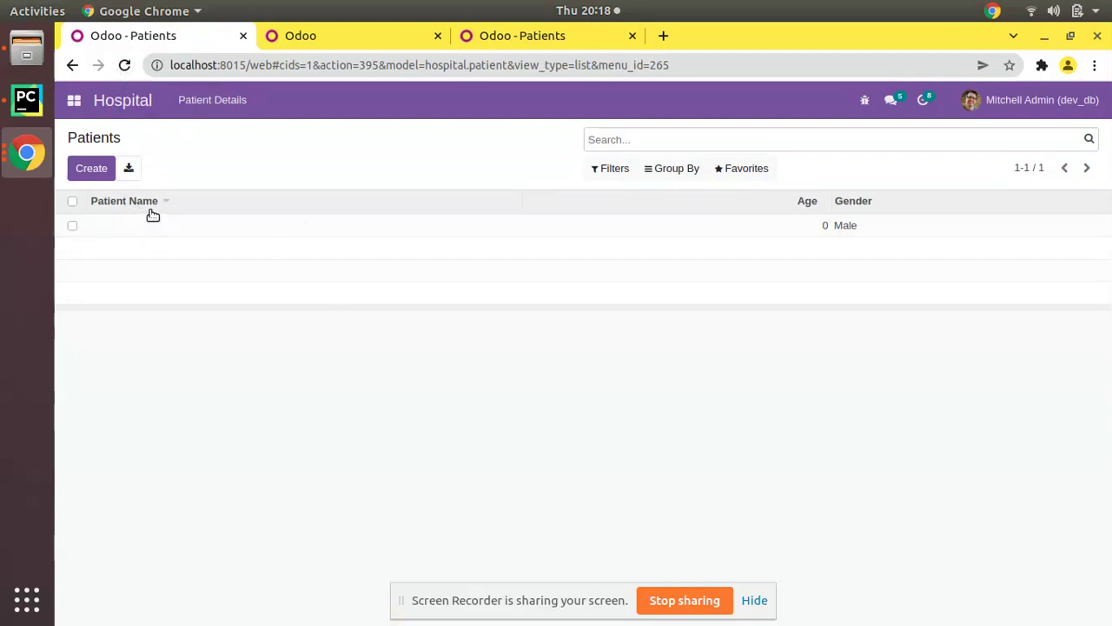
{"action": "mouse_move", "coordinate": [124, 201]}
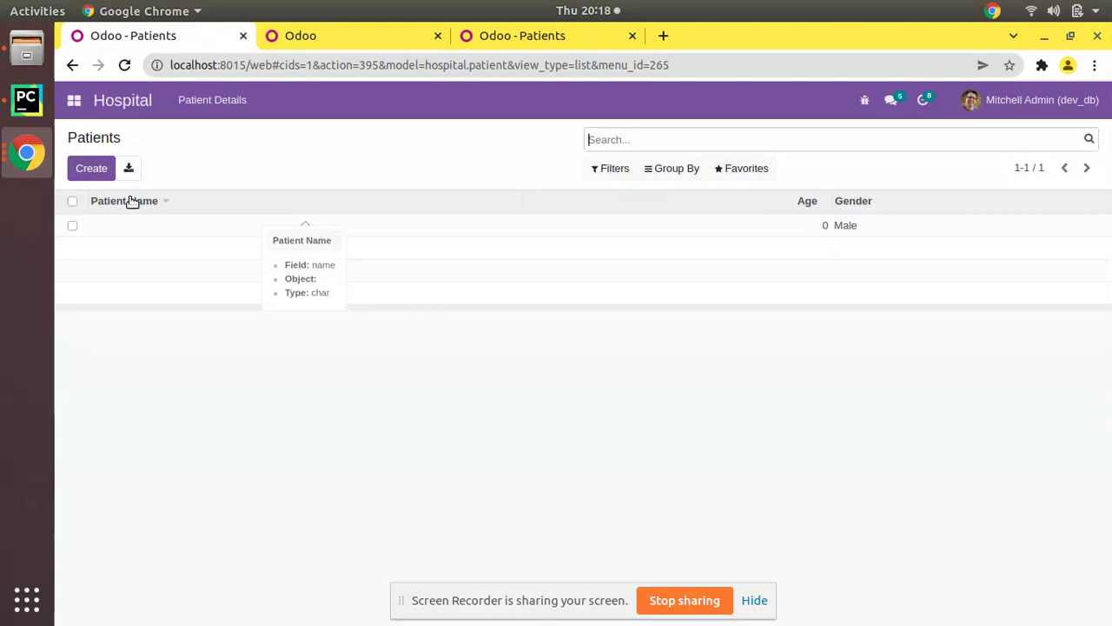
{"action": "left_click", "coordinate": [39, 107]}
Step: Review the tree record and its three field lines in patient_view.xml
{"action": "scroll", "coordinate": [597, 276], "scroll_direction": "up", "scroll_amount": 1}
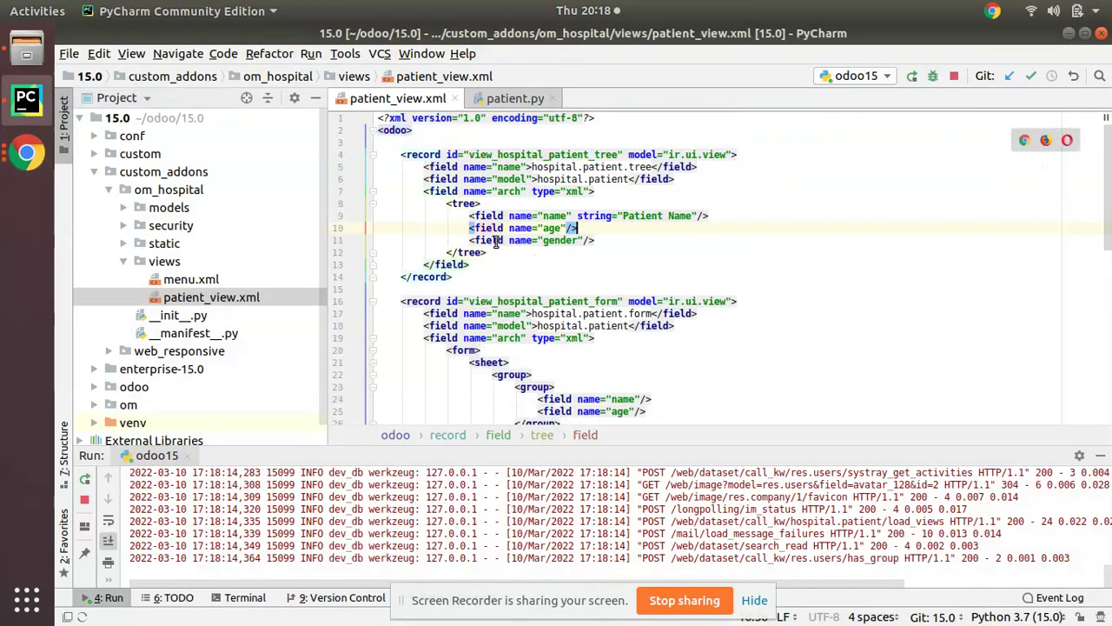
{"action": "left_click_drag", "start_coordinate": [397, 156], "coordinate": [520, 278]}
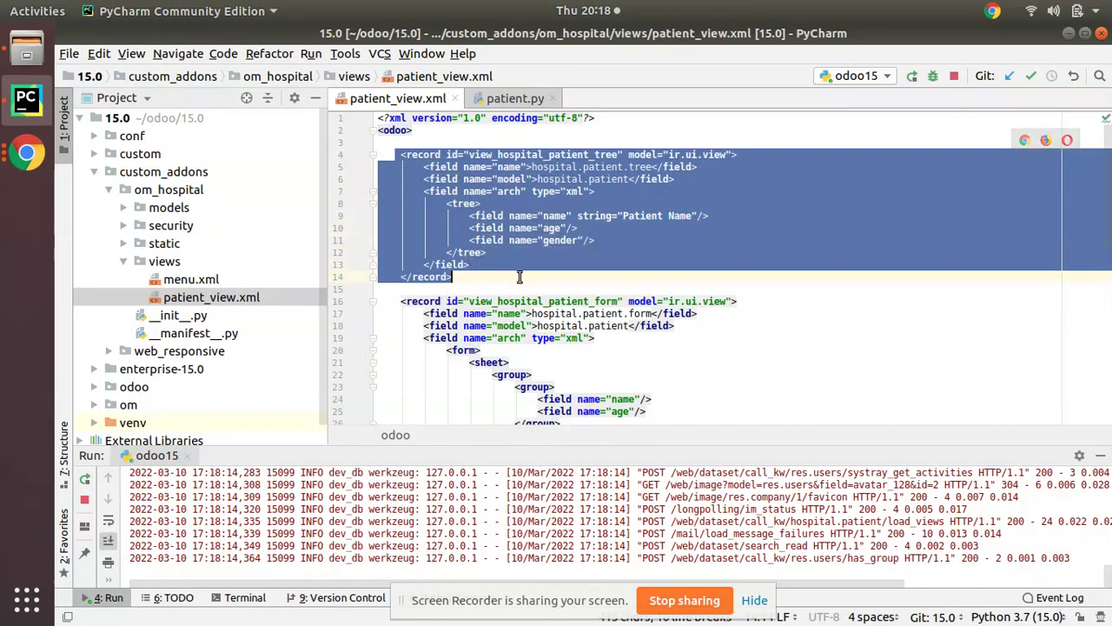
{"action": "left_click", "coordinate": [519, 278]}
{"action": "left_click", "coordinate": [449, 203]}
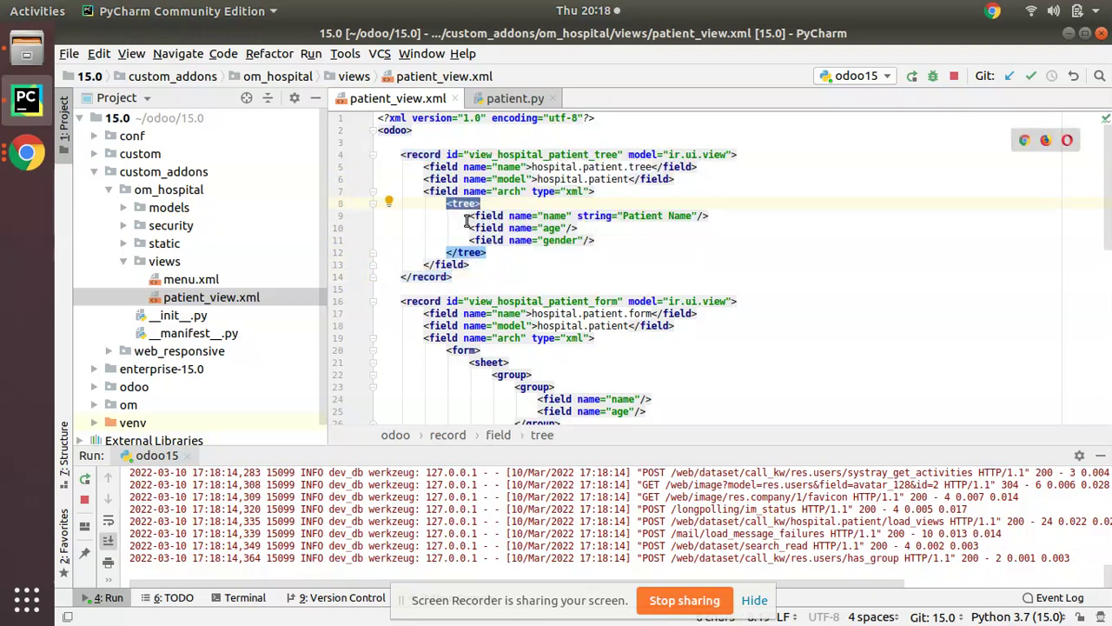
{"action": "left_click_drag", "start_coordinate": [467, 217], "coordinate": [617, 248]}
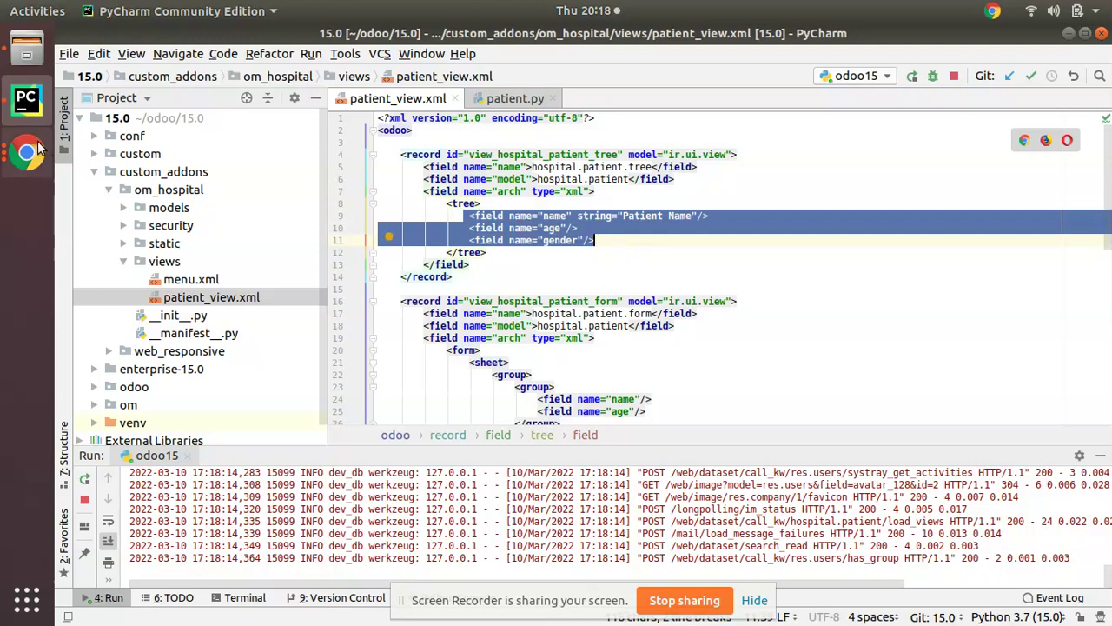
Step: Start a new patient record from the Odoo Patients list
{"action": "left_click", "coordinate": [27, 153]}
{"action": "left_click", "coordinate": [124, 128]}
{"action": "left_click", "coordinate": [89, 165]}
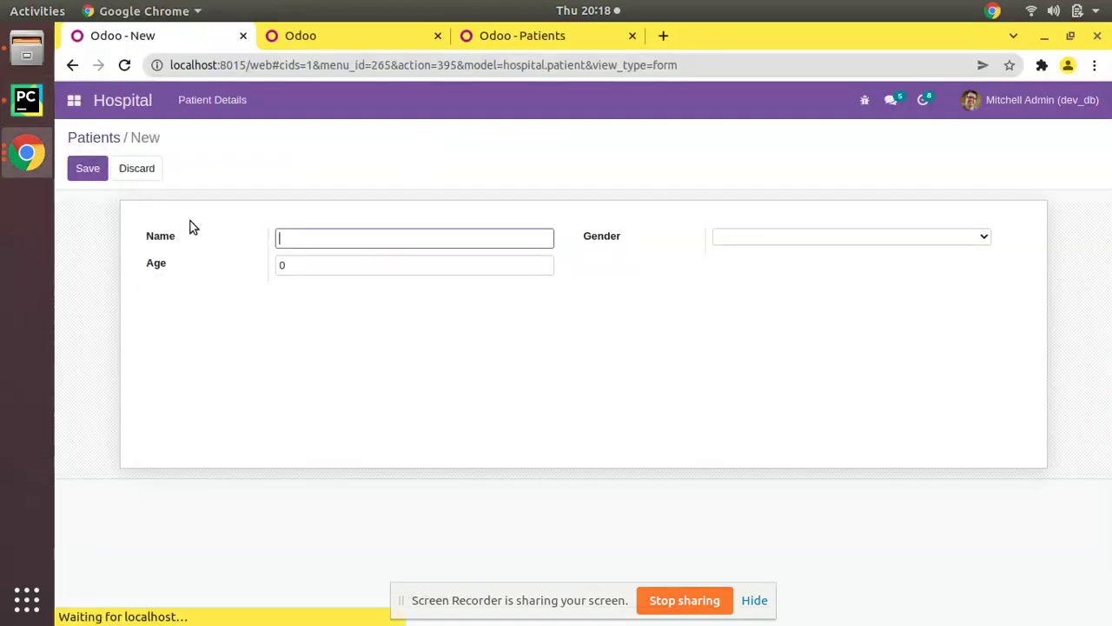
Step: Give patient Odoo age 14 and gender Male, save, and return to Patients
{"action": "left_click", "coordinate": [325, 268]}
{"action": "type", "text": "14"}
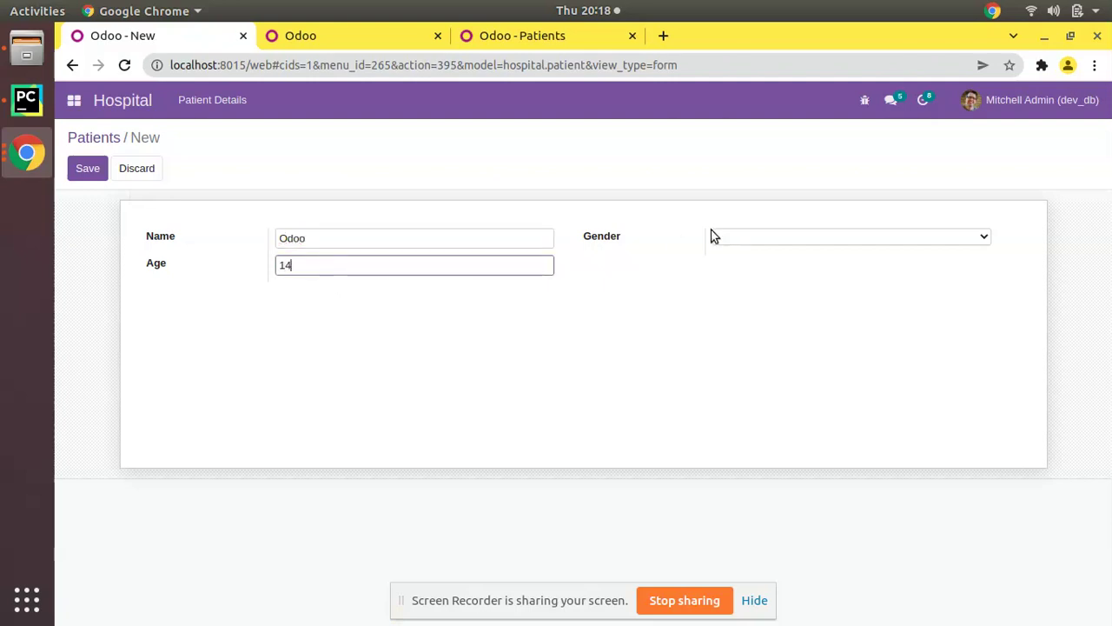
{"action": "left_click", "coordinate": [741, 237]}
{"action": "left_click", "coordinate": [763, 268]}
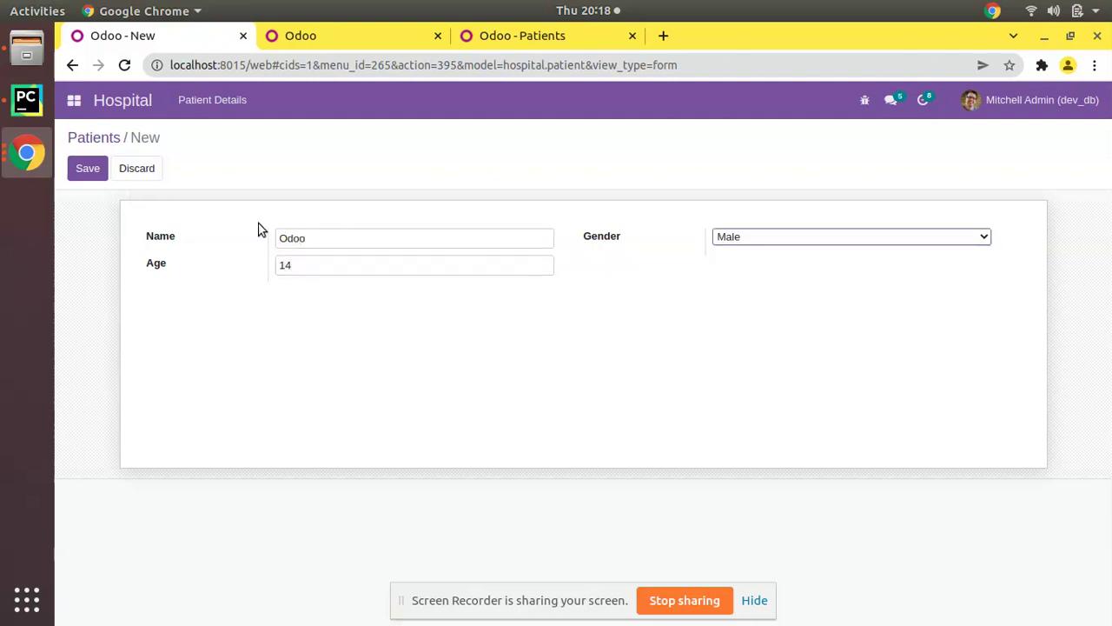
{"action": "left_click", "coordinate": [92, 173]}
{"action": "left_click", "coordinate": [104, 138]}
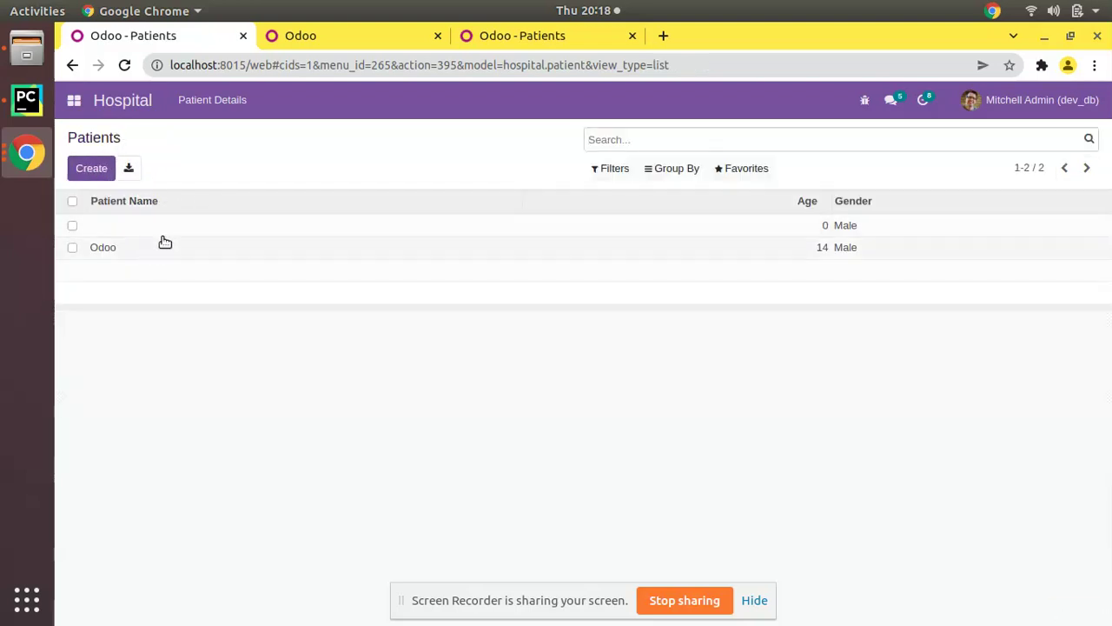